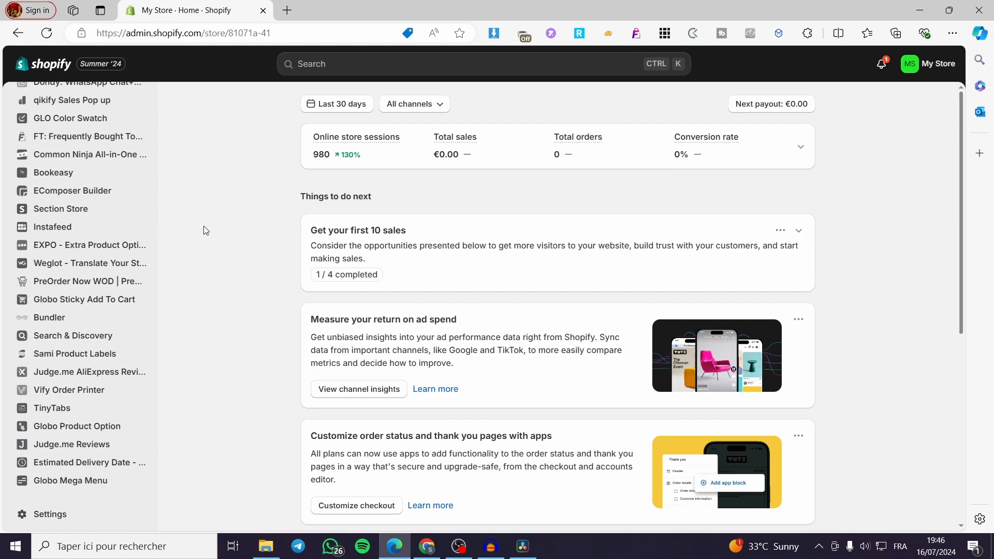
Step: Open the store's product list and search the Shopify App Store for "estimated shipping"
scroll(66, 231, "up", 10)
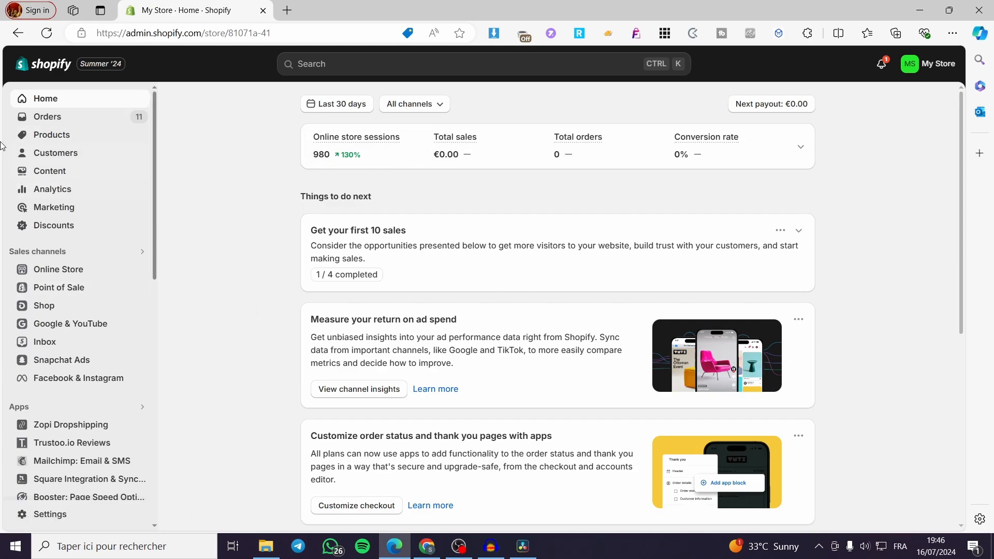
left_click(63, 136)
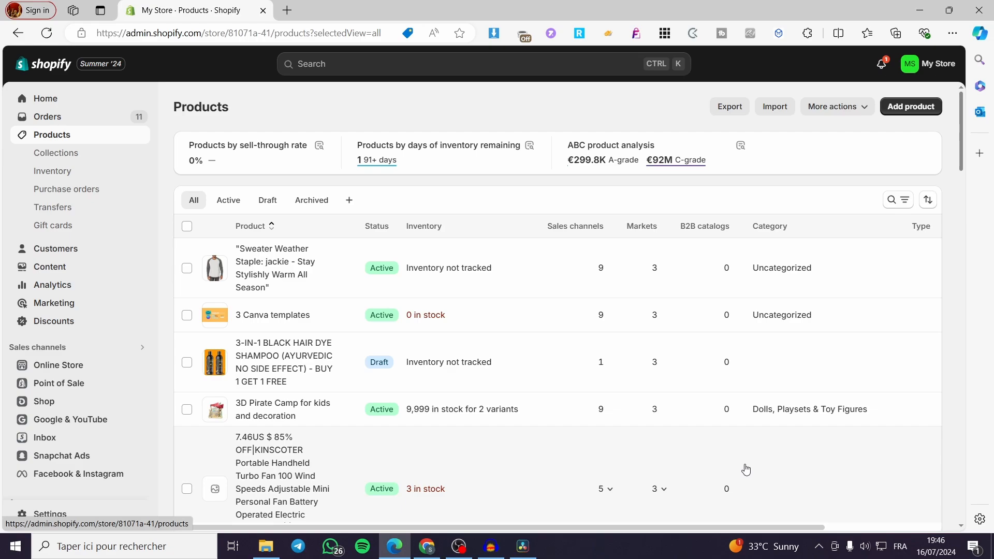
left_click(350, 60)
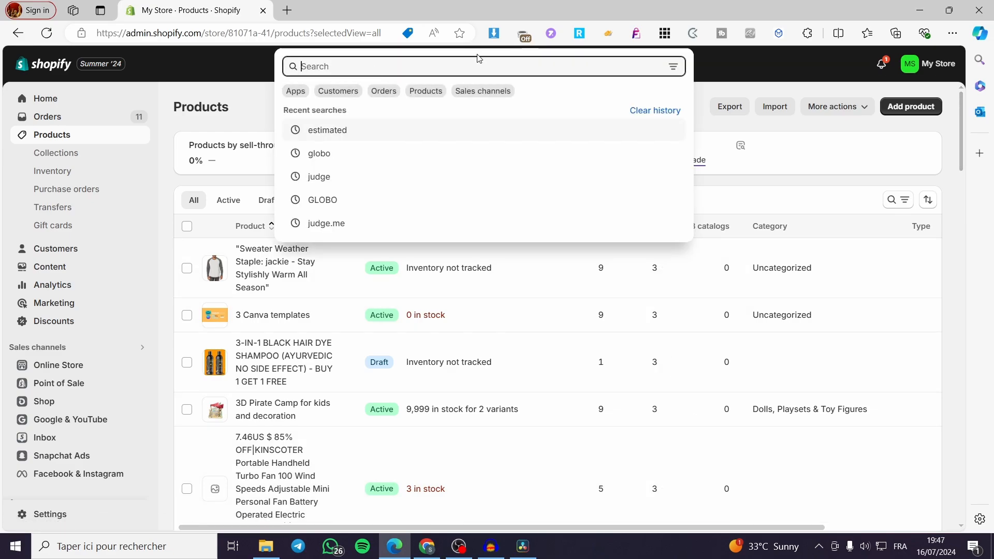
type("e")
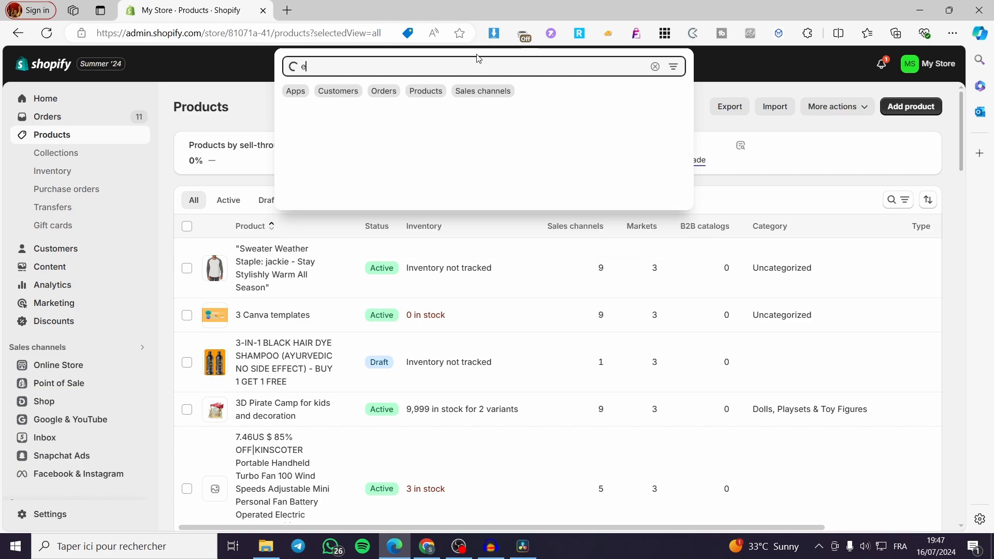
type("stima")
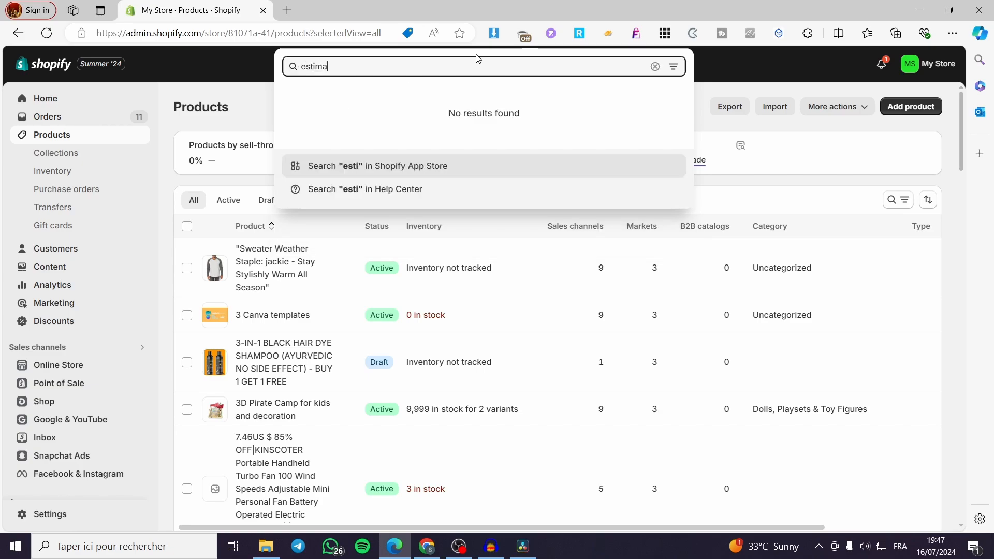
type("ted sh")
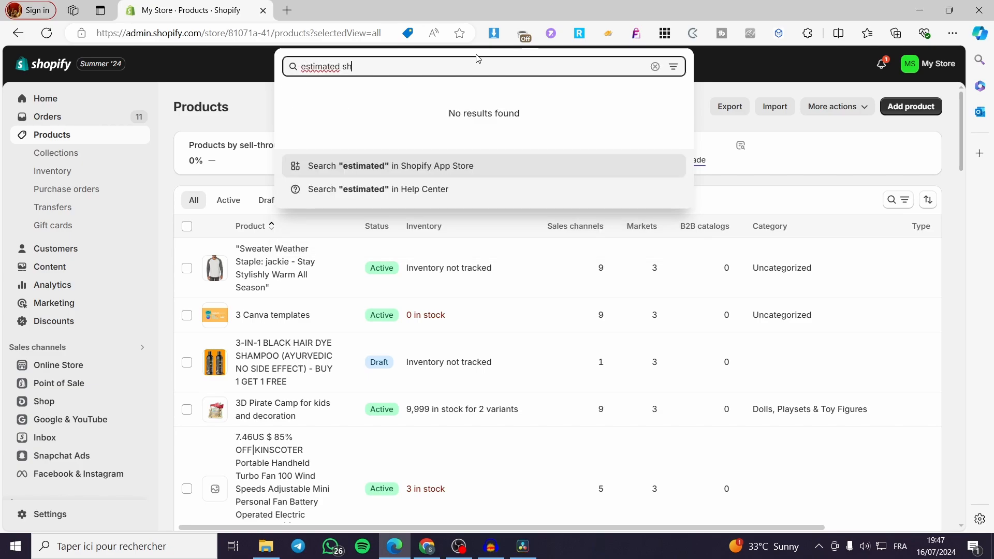
type("ipping")
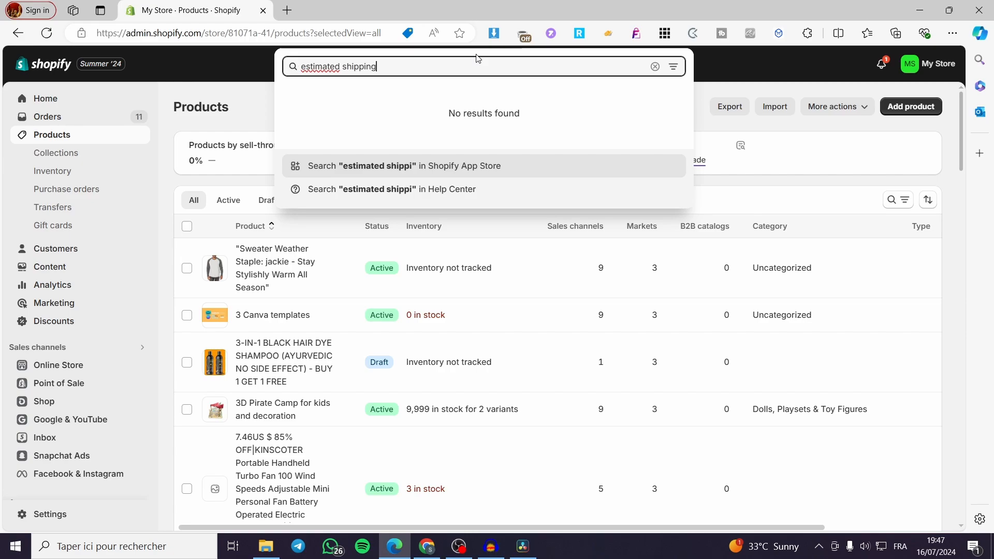
key("Return")
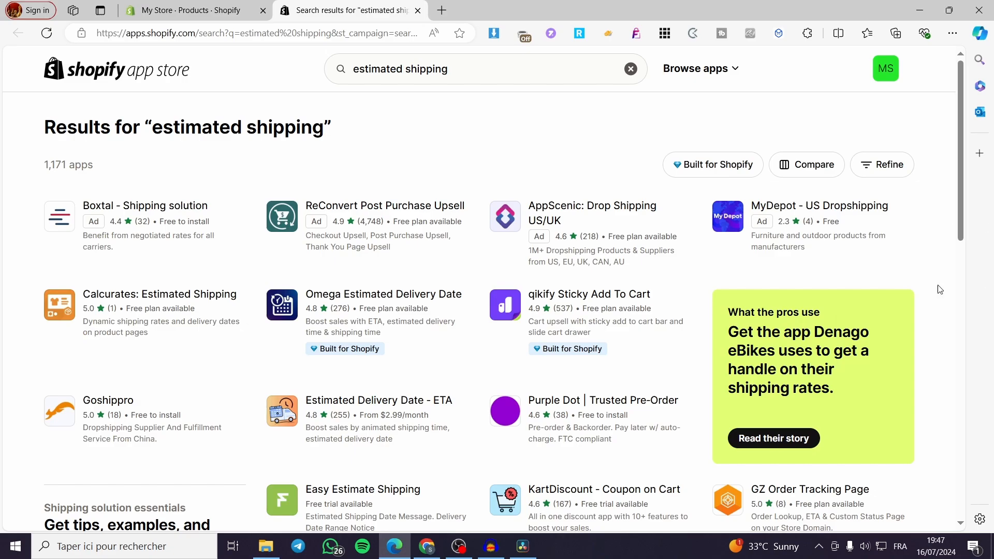
Step: Browse the app results, open the listing of Estimated Delivery Date - Plus and check its rating
scroll(645, 308, "down", 3)
scroll(651, 290, "down", 2)
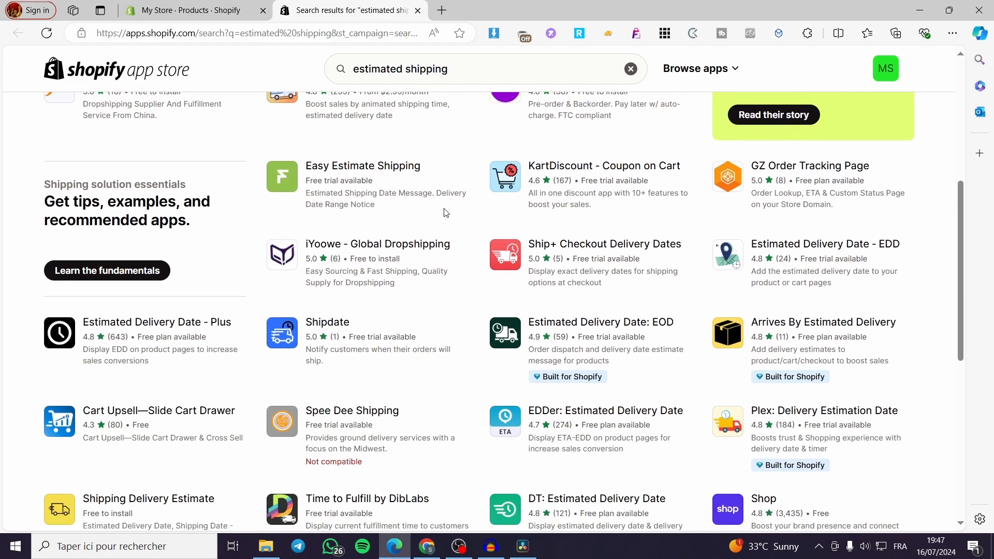
scroll(729, 401, "up", 4)
scroll(729, 401, "up", 1)
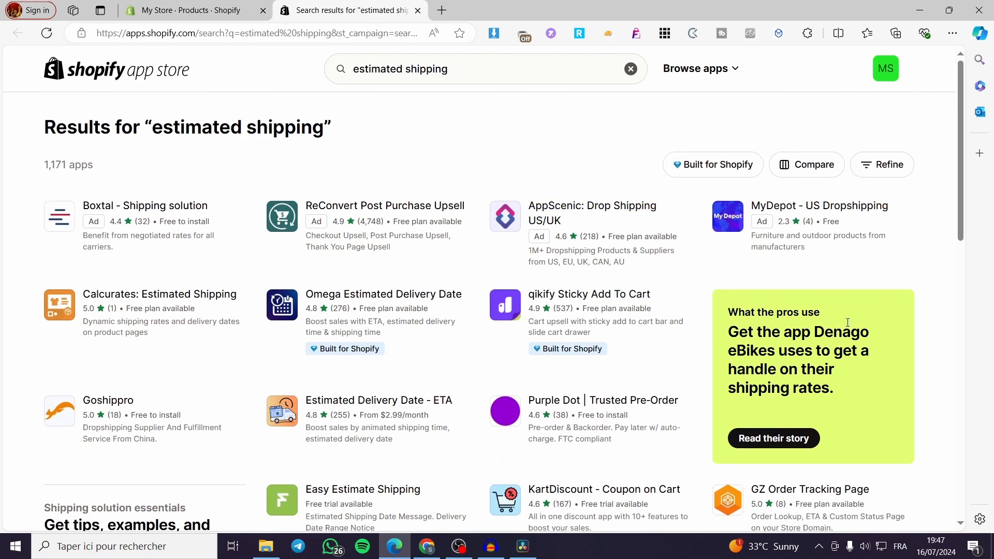
scroll(715, 275, "down", 5)
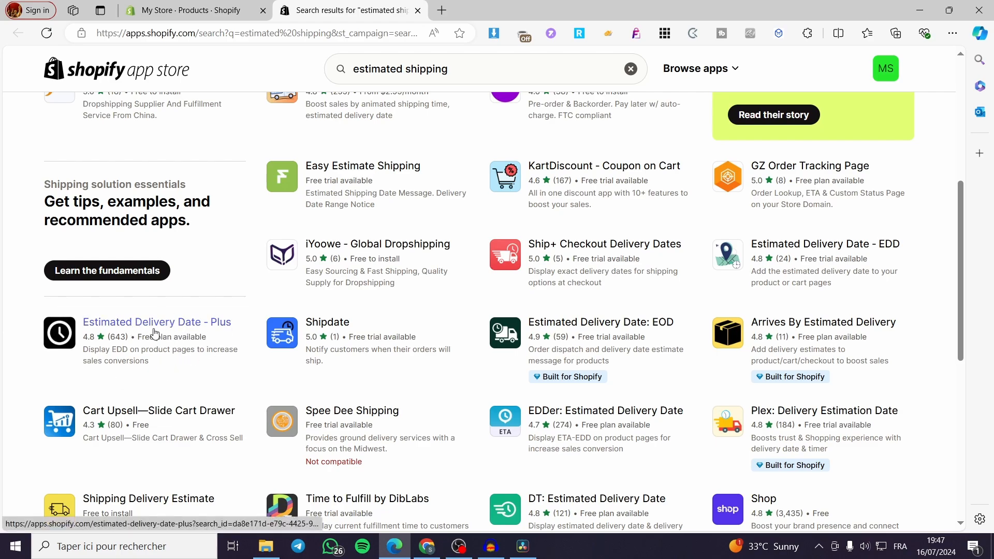
left_click(134, 332)
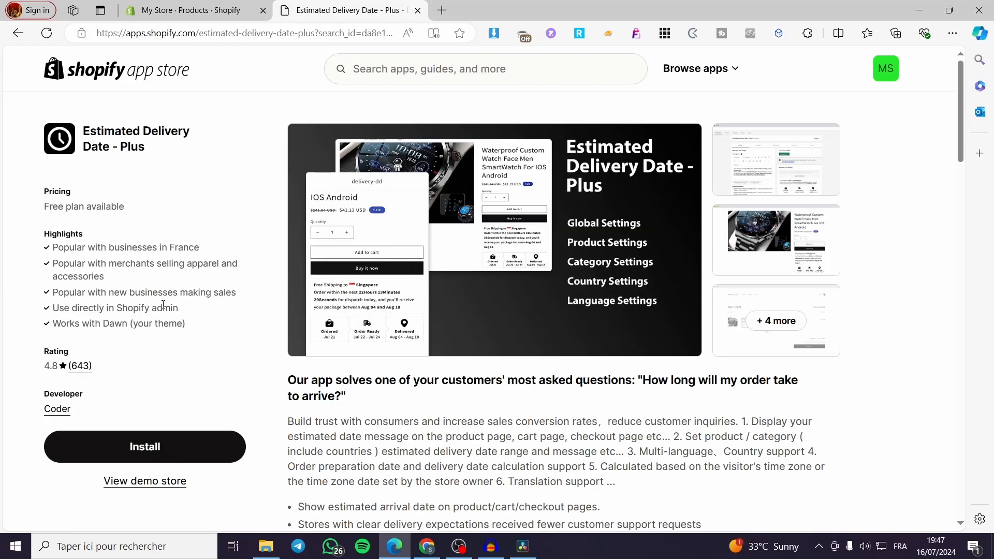
left_click_drag(52, 371, 43, 373)
left_click(47, 365)
left_click(53, 371)
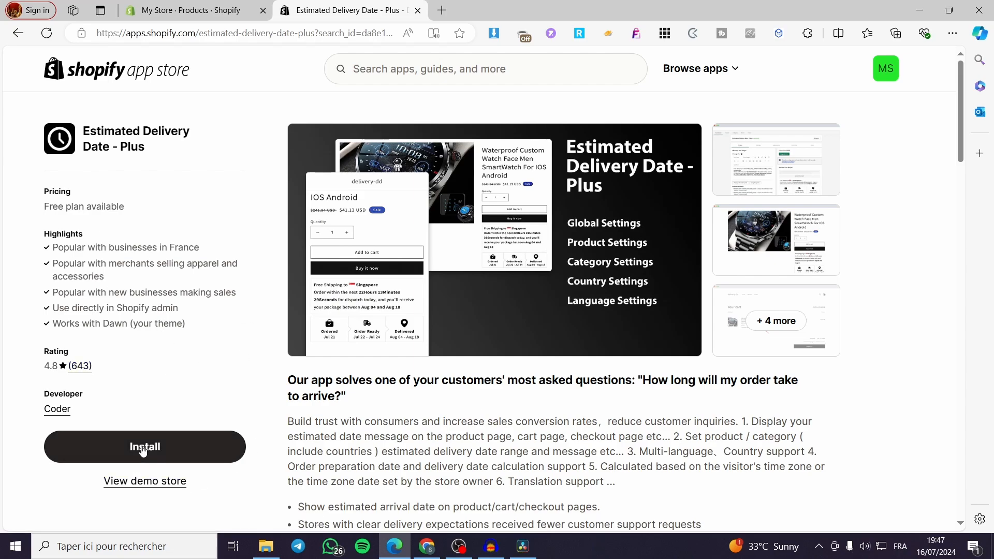
Step: Install the Estimated Delivery Date - Plus app in the store, closing its App Store listing and approving the requested data access
left_click(143, 448)
left_click(425, 11)
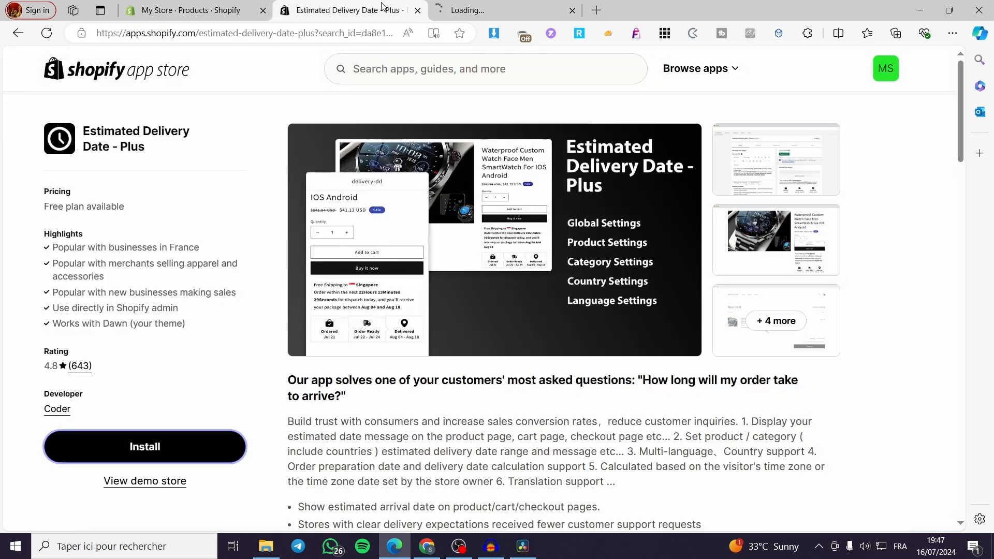
left_click(419, 10)
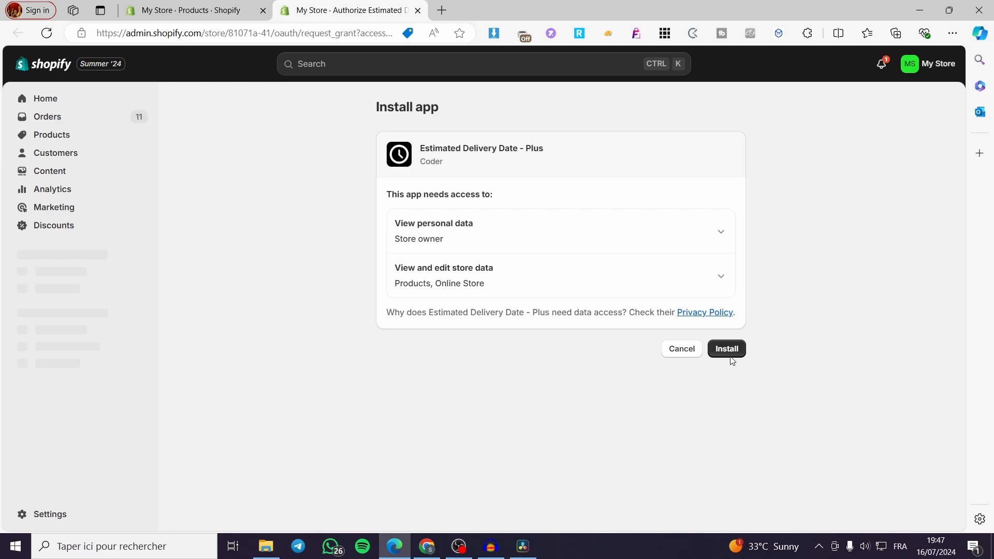
left_click(728, 355)
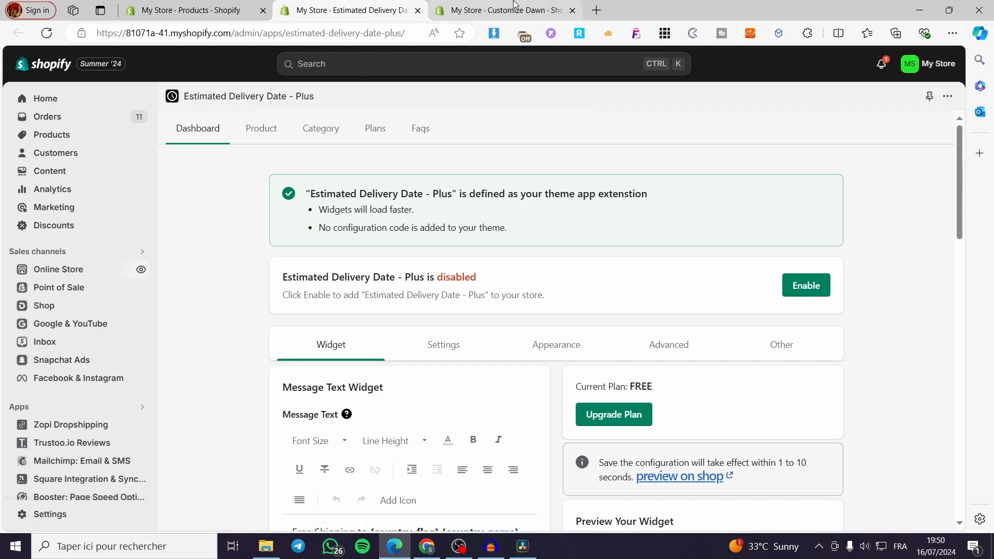
left_click(70, 270)
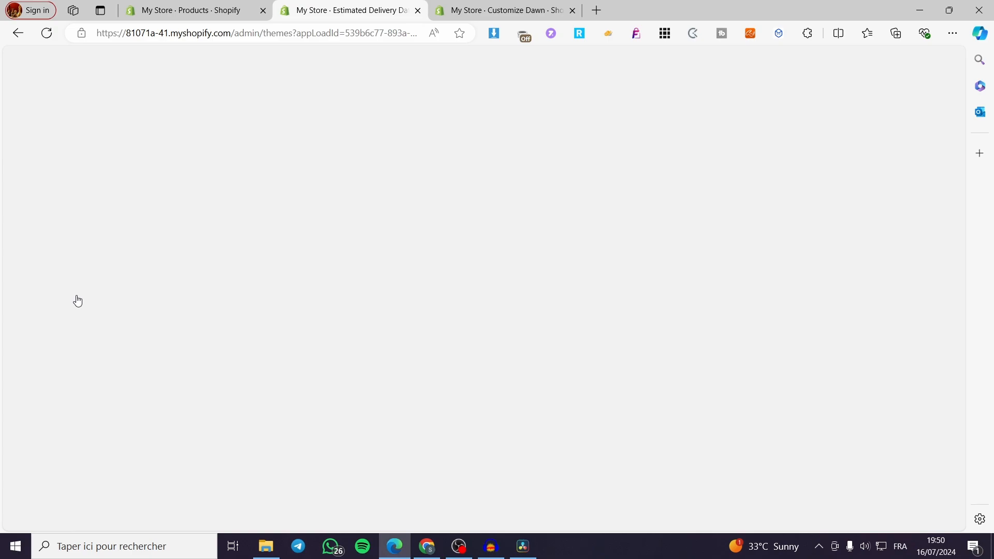
left_click(148, 10)
left_click(302, 9)
left_click(18, 33)
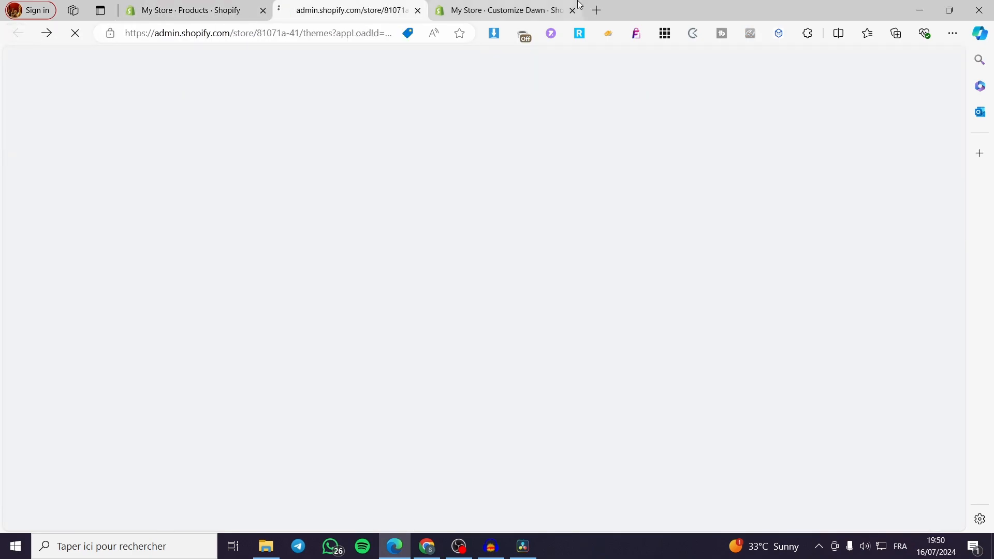
Step: Turn on the EDD - Plus Init app embed in the Dawn theme editor and save the theme
left_click(502, 10)
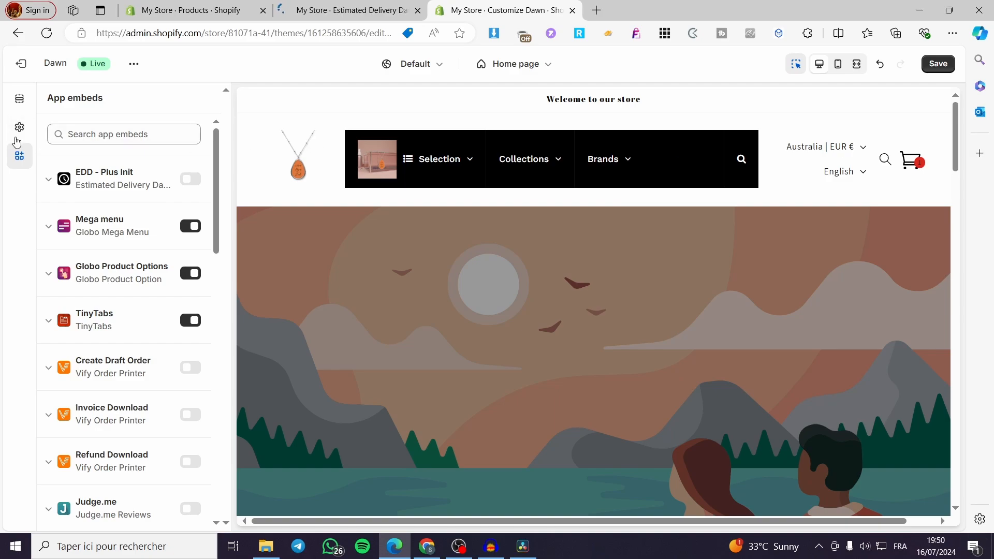
left_click(20, 98)
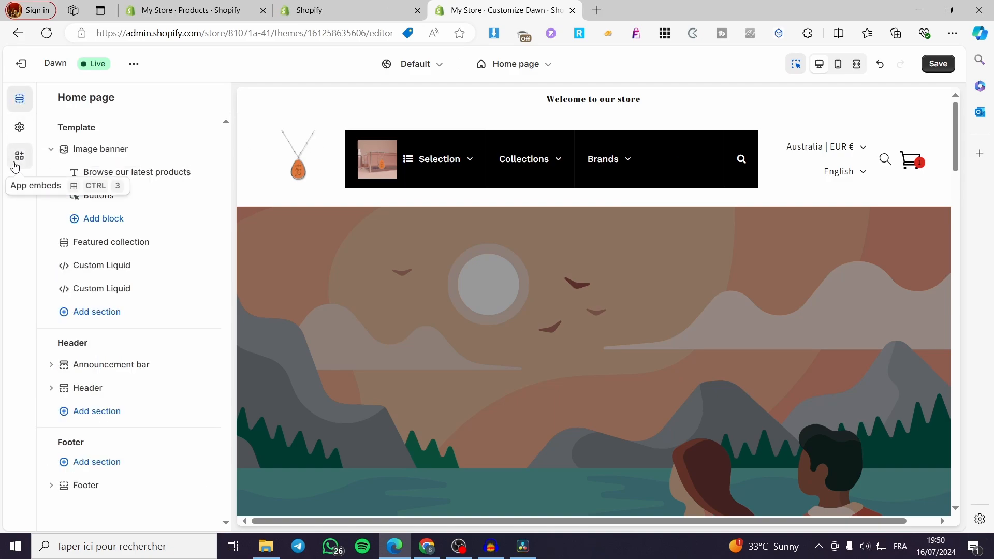
left_click(15, 163)
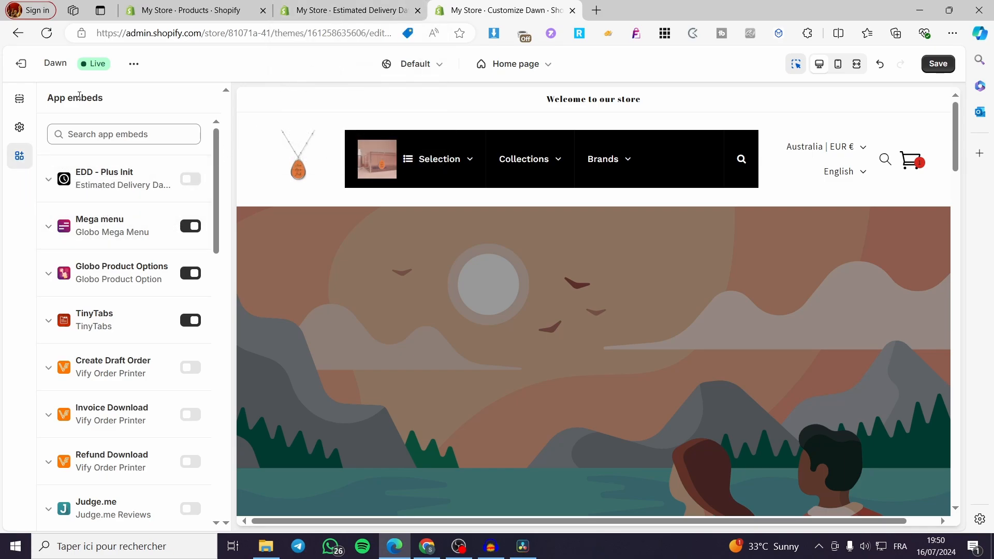
left_click(66, 181)
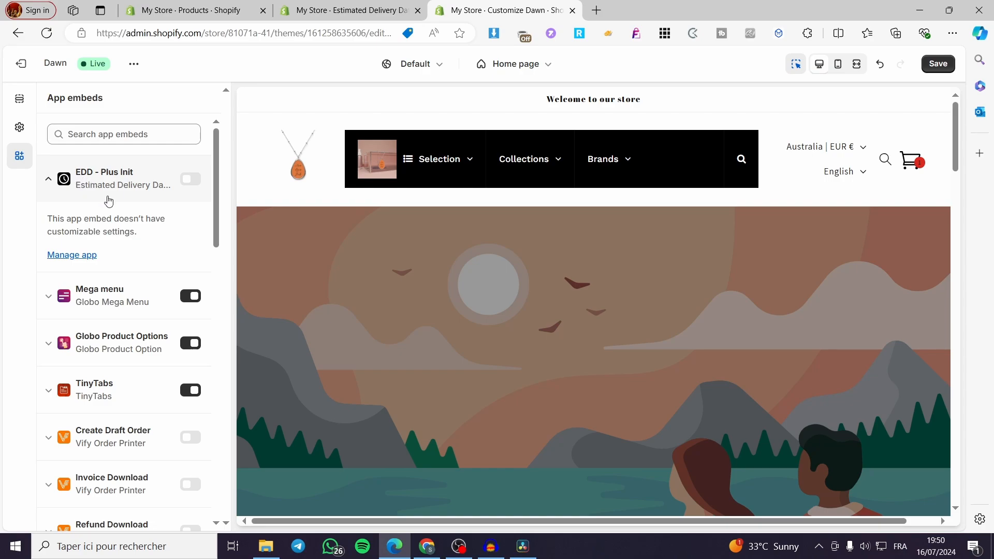
left_click(192, 180)
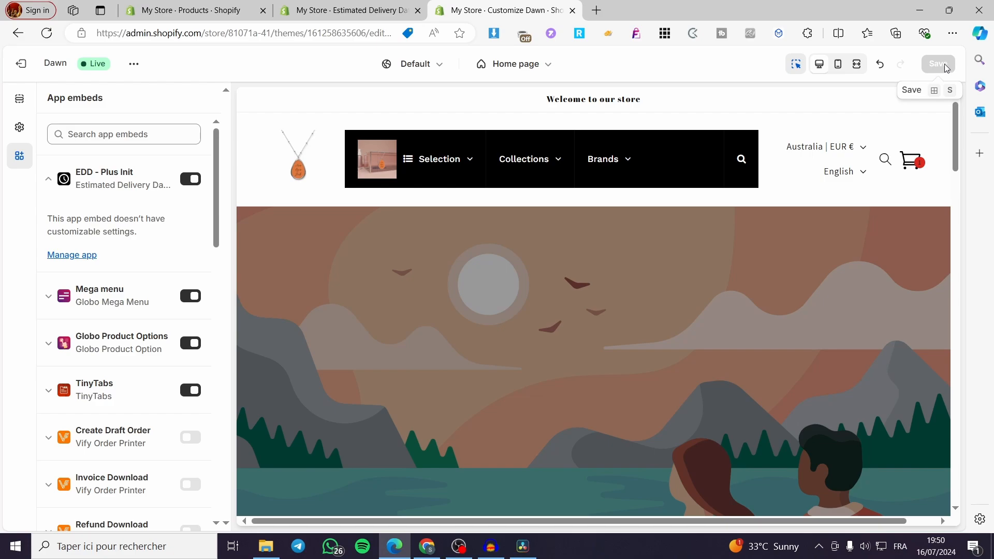
Step: Close the theme editor and enable Estimated Delivery Date - Plus for the store from the app's dashboard
left_click(571, 11)
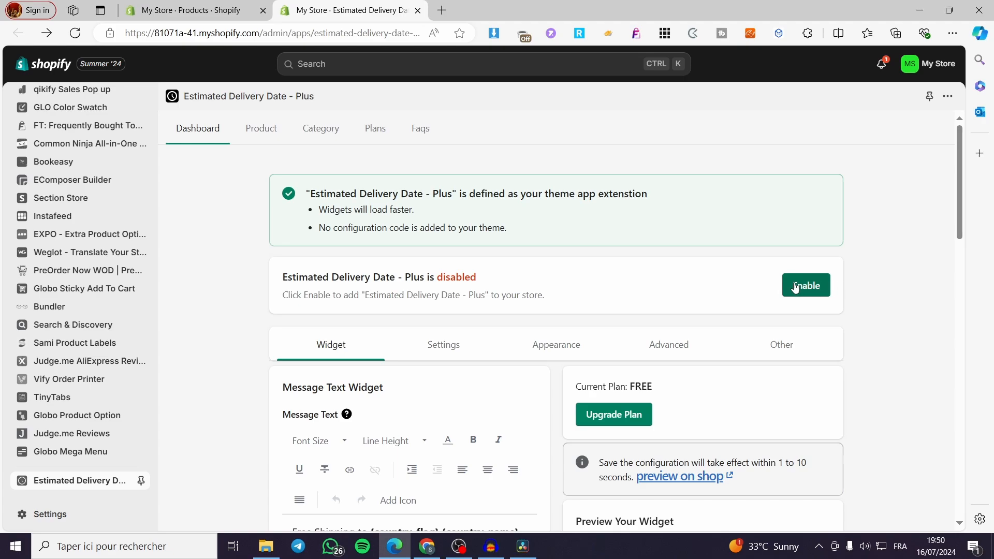
left_click(812, 288)
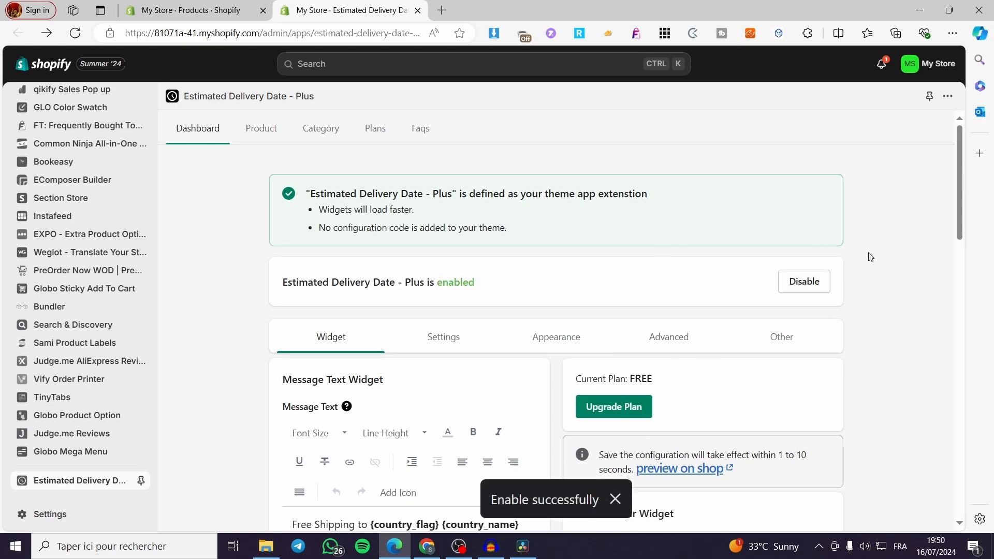
Step: Examine the current plan, message text variables, progress bar options and delivery date preview in the app's widget settings
scroll(644, 249, "down", 3)
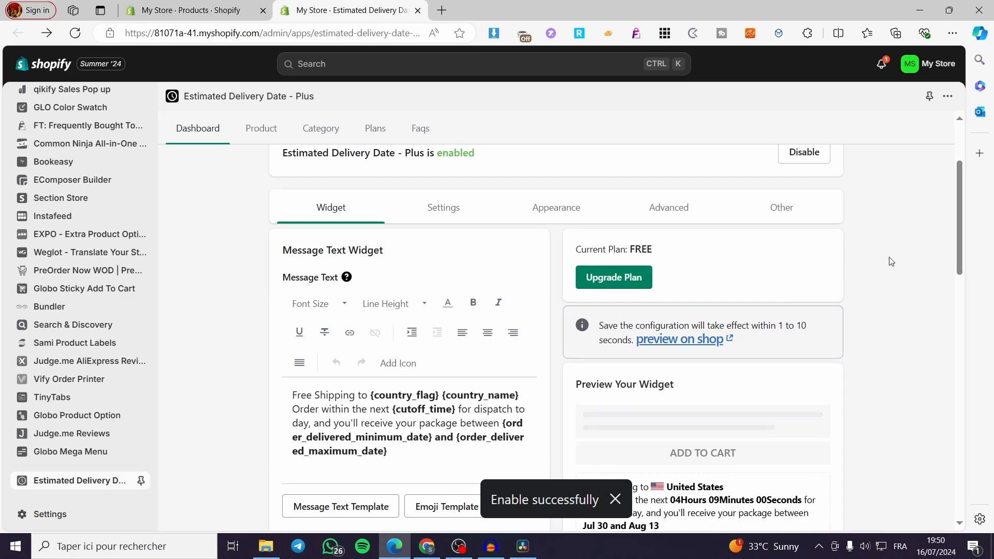
left_click_drag(653, 250, 571, 257)
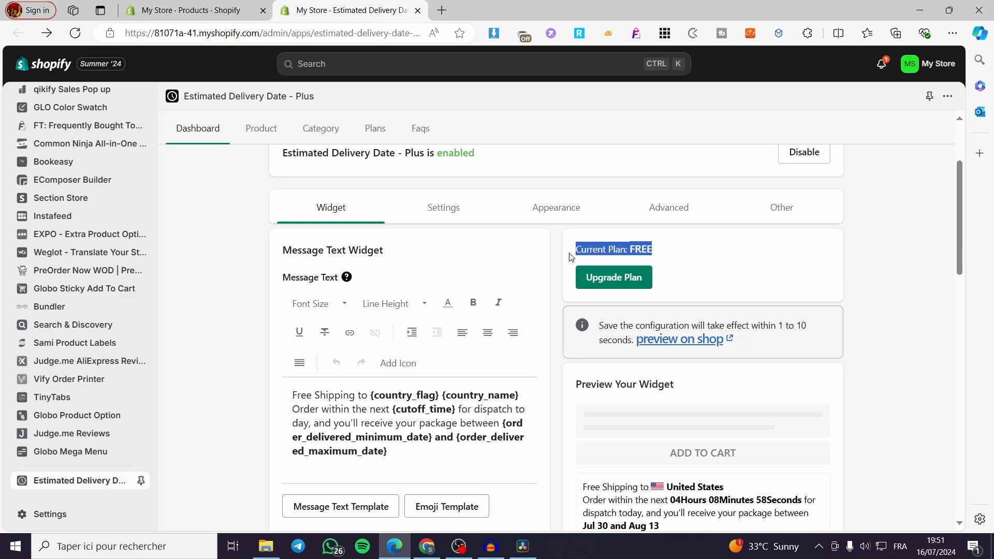
left_click(674, 257)
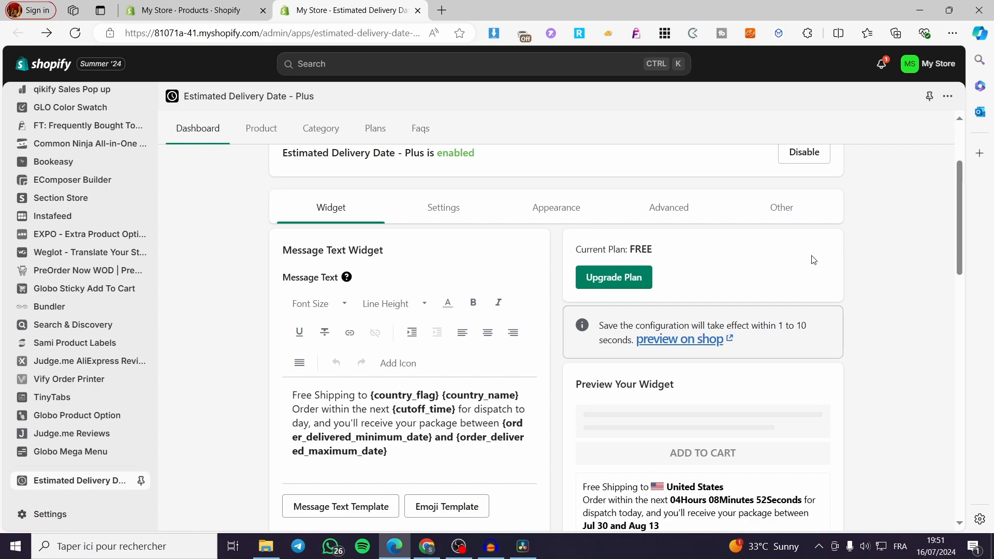
left_click_drag(658, 254, 549, 259)
left_click(697, 260)
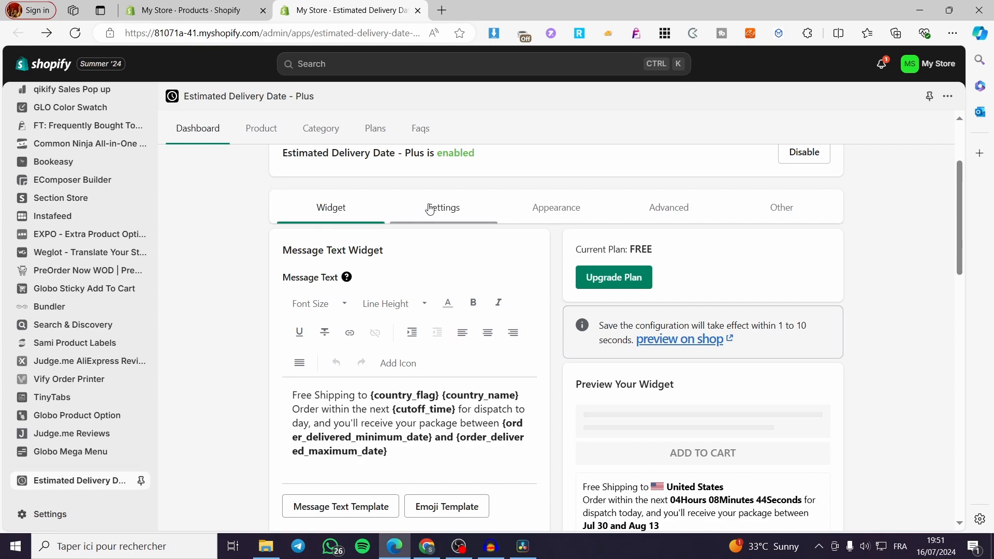
scroll(334, 214, "down", 1)
scroll(336, 214, "up", 1)
scroll(369, 254, "down", 1)
scroll(764, 435, "down", 1)
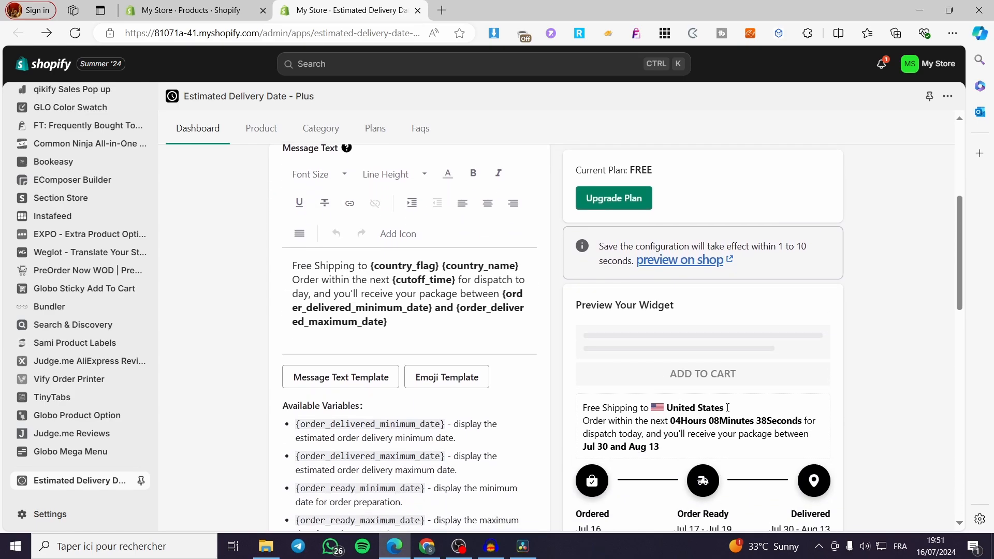
scroll(775, 448, "down", 1)
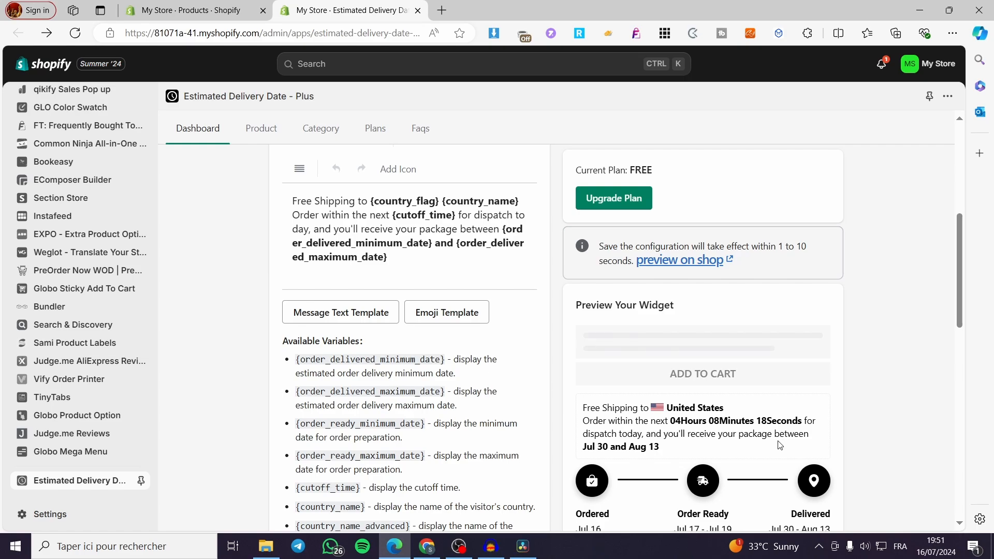
left_click_drag(663, 448, 581, 450)
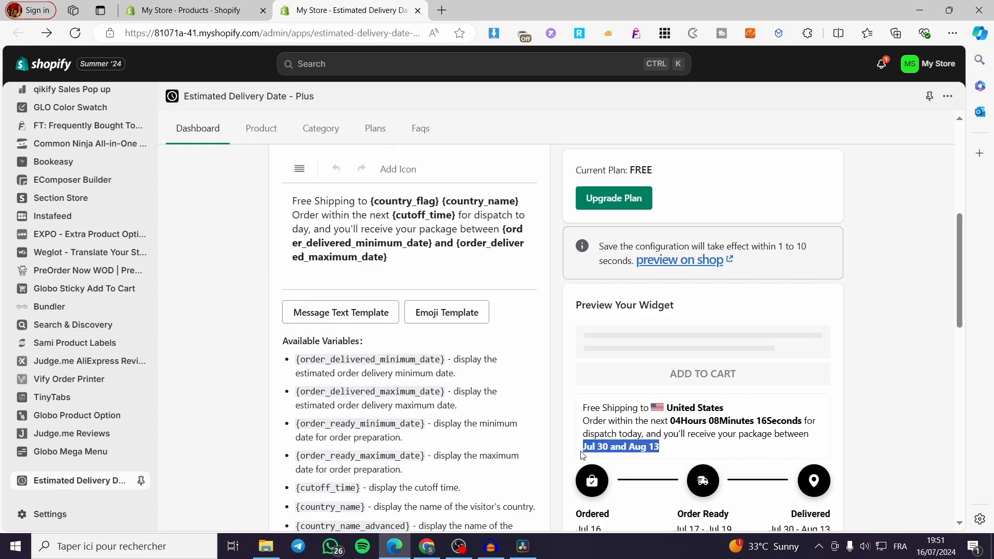
left_click(681, 456)
scroll(681, 457, "down", 7)
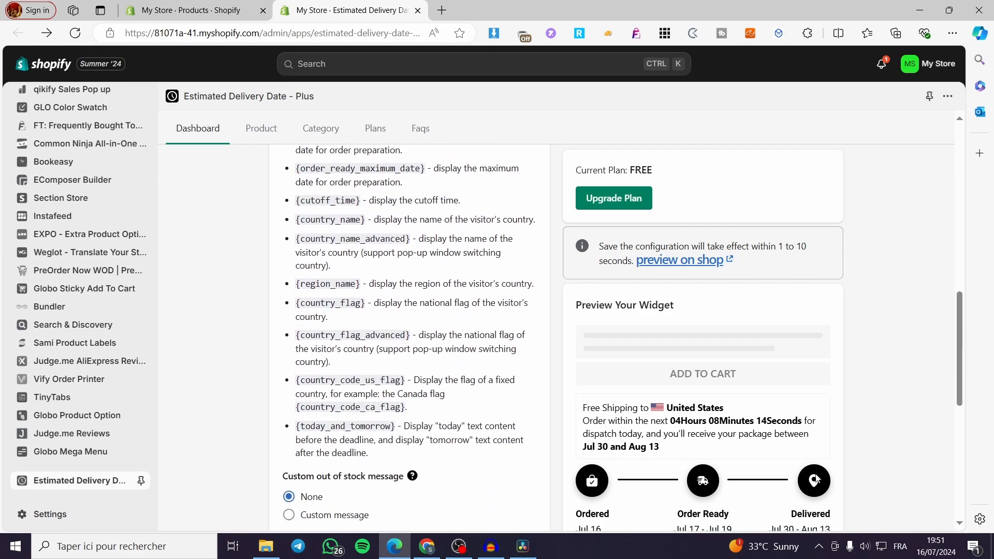
scroll(676, 454, "up", 4)
scroll(676, 453, "down", 3)
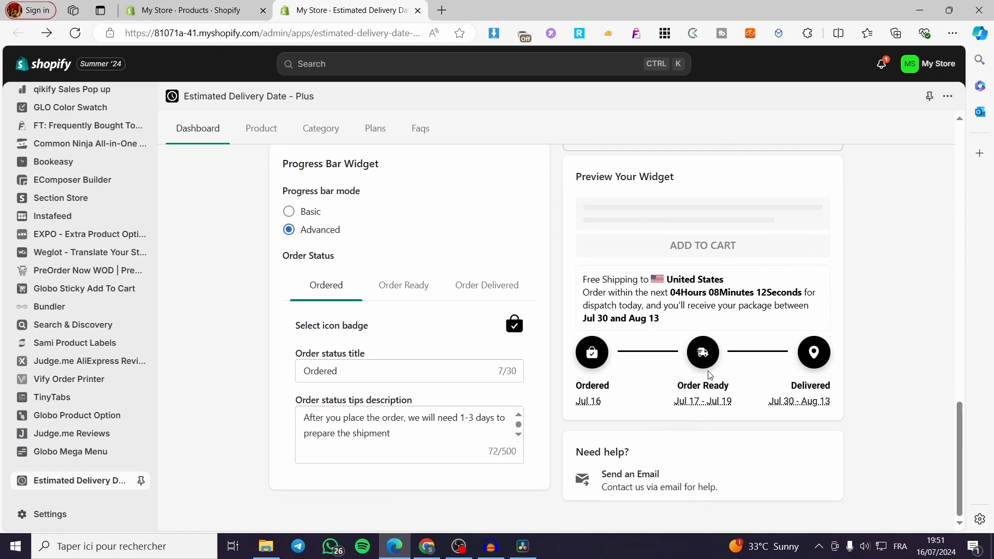
scroll(587, 357, "up", 6)
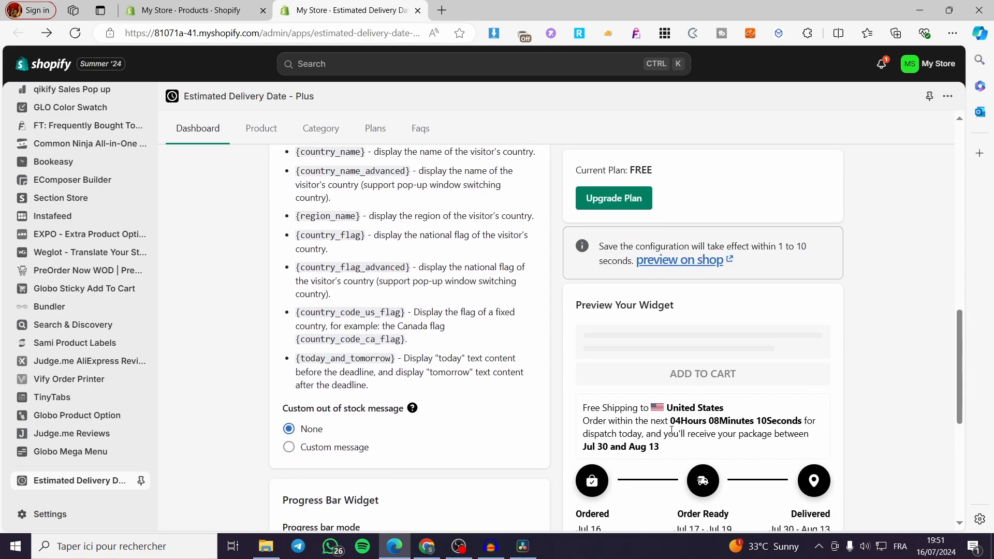
Step: Examine the custom out of stock message options and the progress bar widget settings beside the preview
scroll(625, 434, "down", 5)
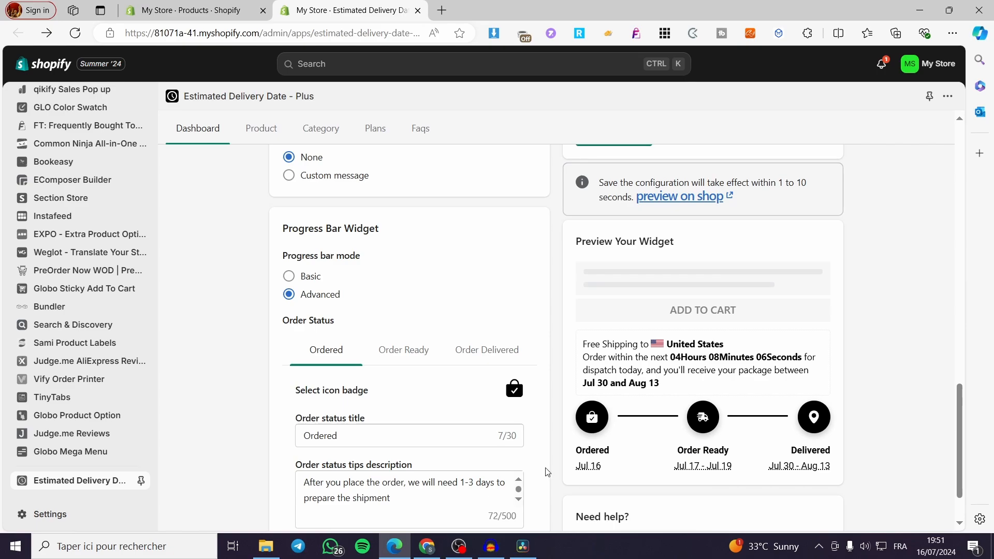
mouse_move(589, 471)
scroll(435, 411, "up", 5)
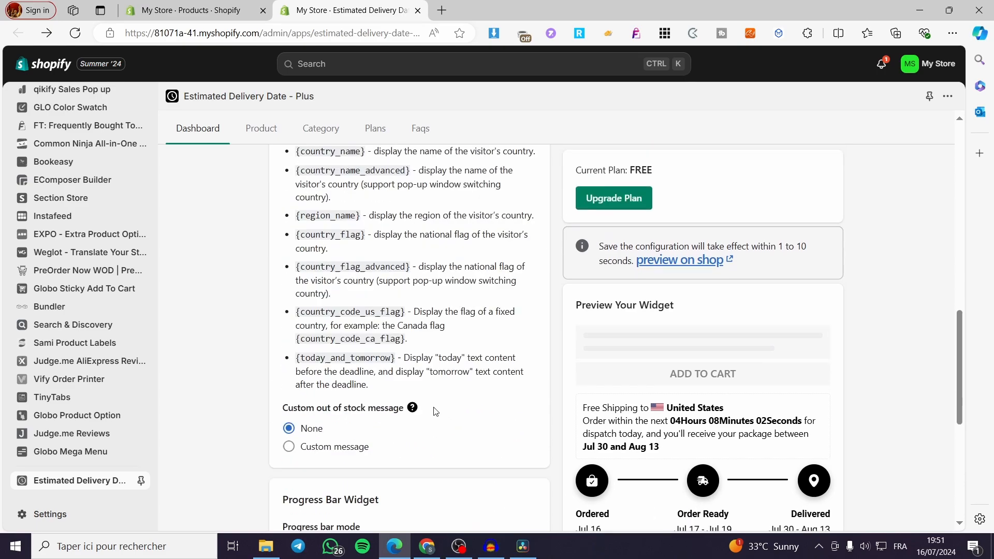
scroll(434, 412, "up", 7)
scroll(544, 489, "down", 12)
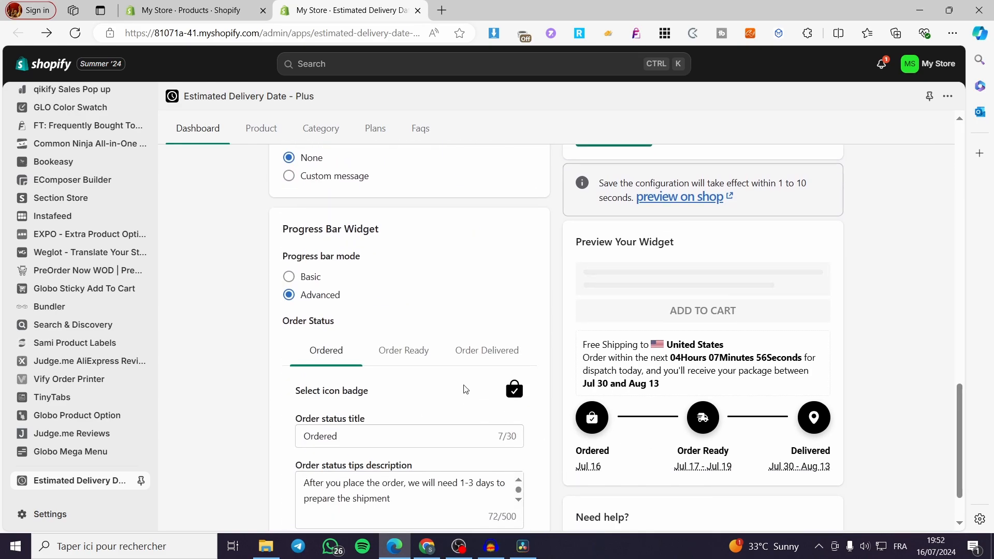
scroll(471, 388, "up", 4)
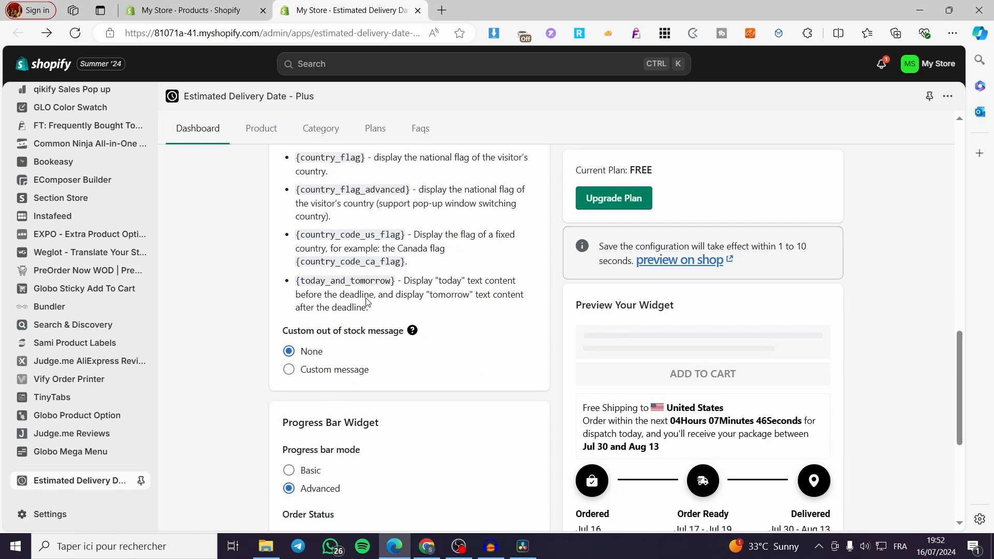
scroll(18, 106, "up", 10)
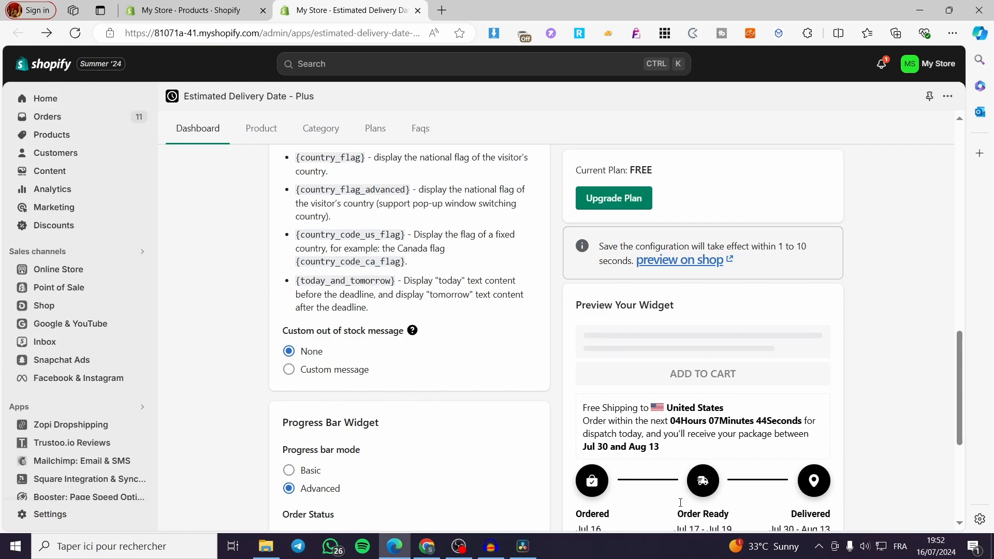
scroll(574, 477, "down", 3)
scroll(594, 488, "down", 2)
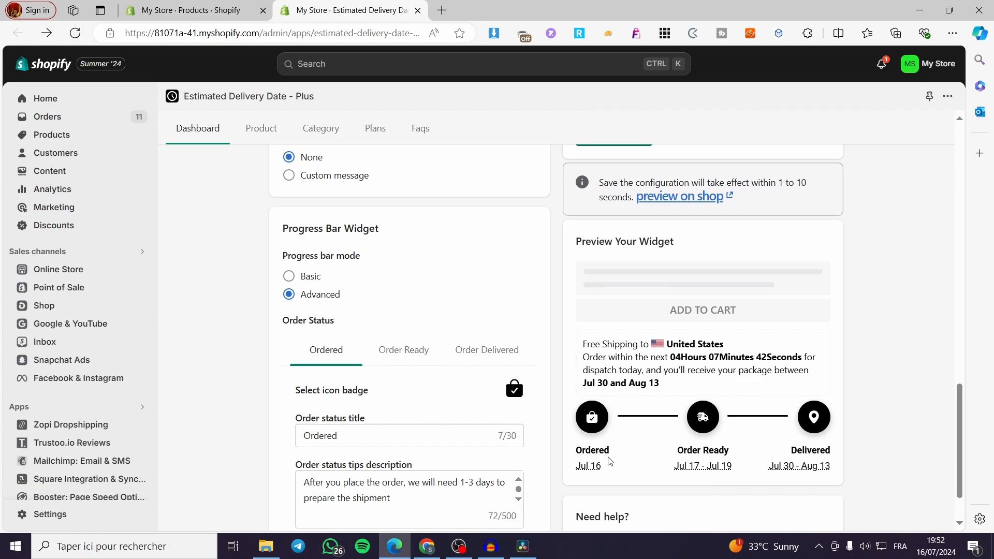
Step: Examine the cutoff countdown and delivery date range in the widget preview against the message text template
left_click_drag(676, 357, 801, 362)
left_click(738, 359)
scroll(357, 305, "up", 2)
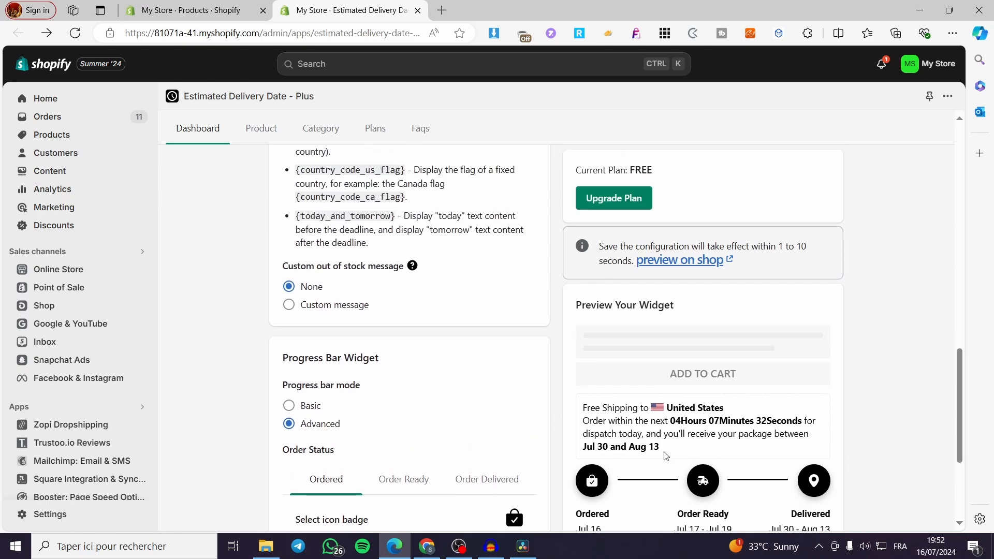
scroll(607, 463, "down", 1)
scroll(607, 464, "down", 2)
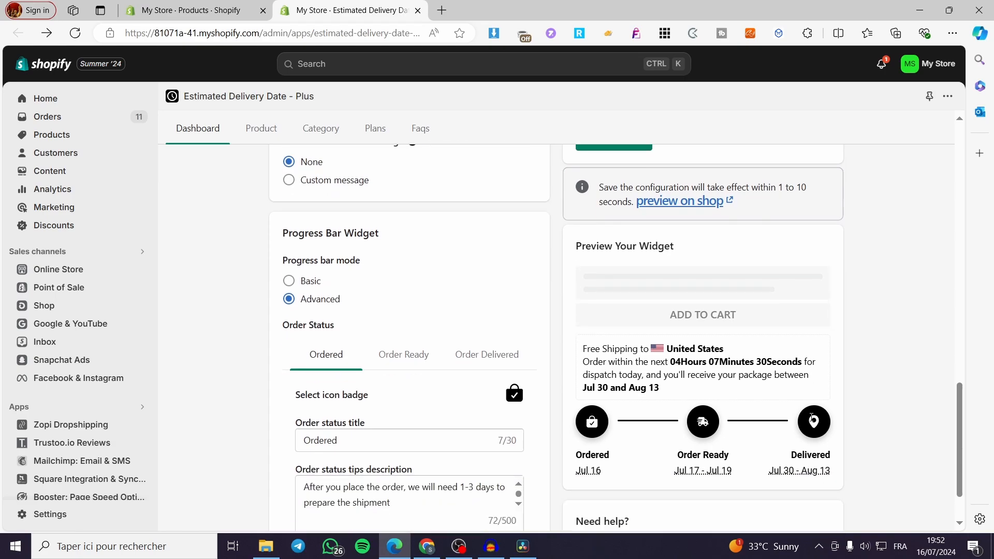
scroll(308, 331, "up", 5)
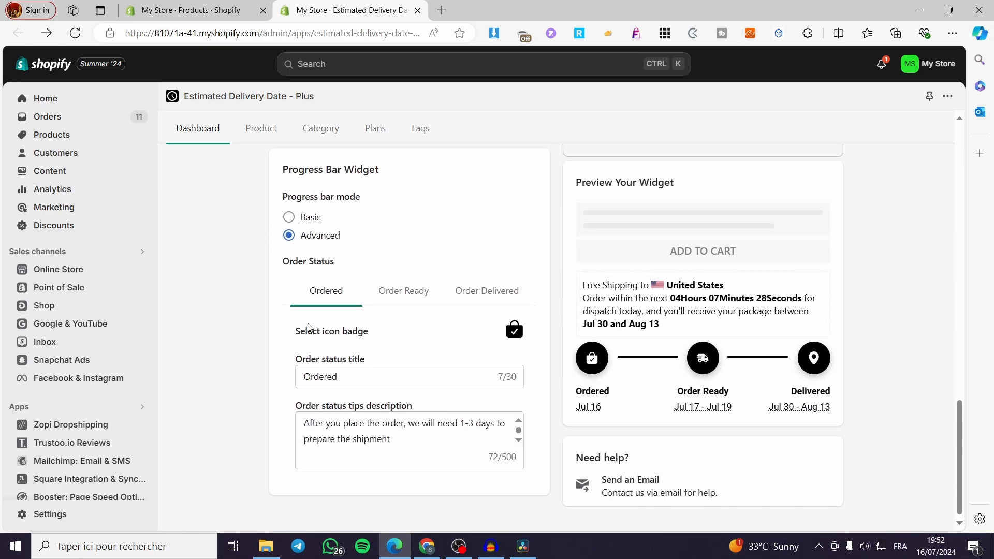
scroll(338, 392, "up", 3)
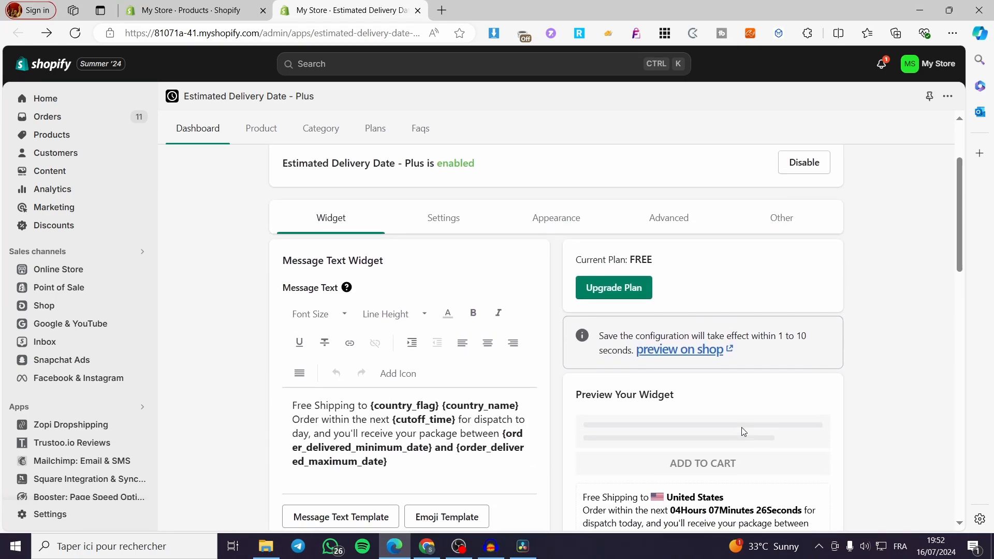
scroll(744, 431, "down", 4)
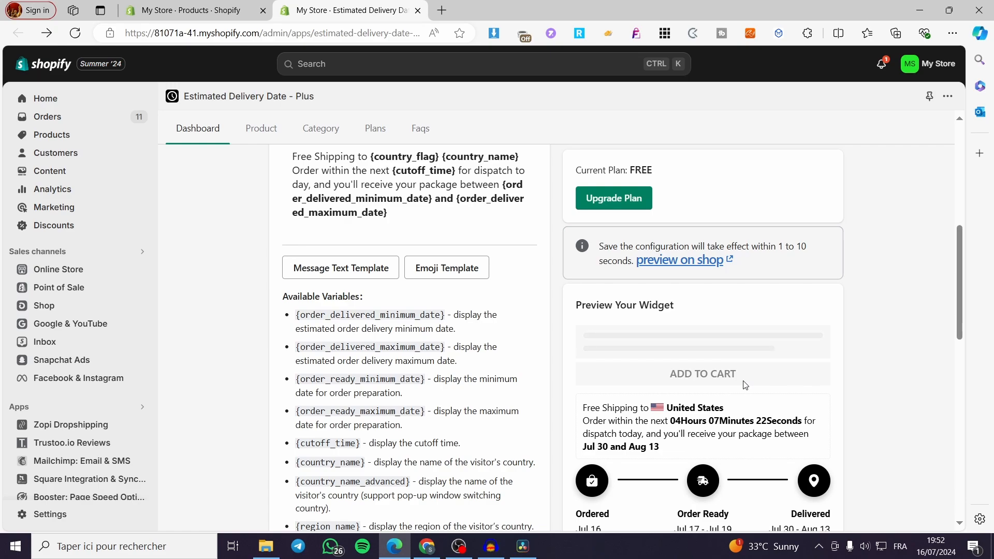
scroll(774, 362, "down", 2)
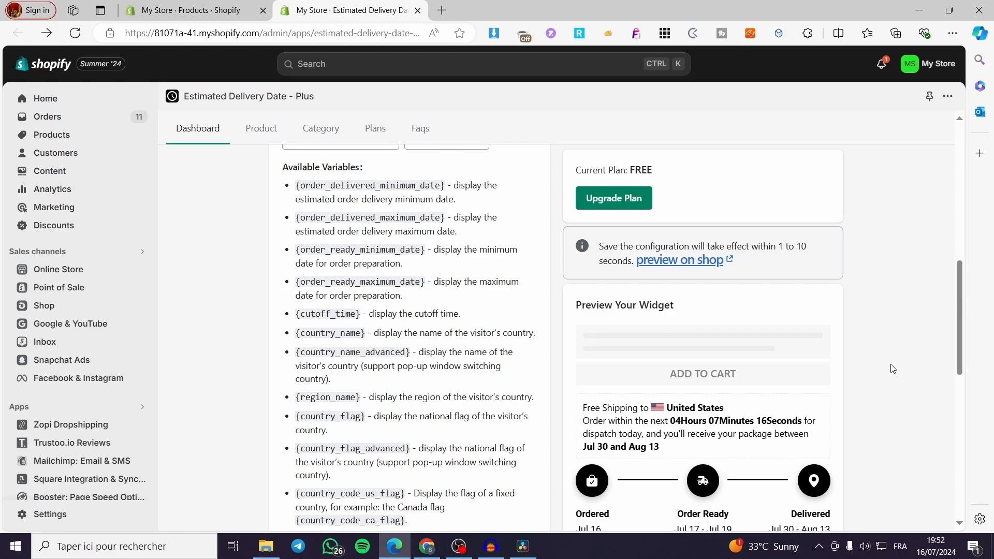
scroll(382, 272, "up", 6)
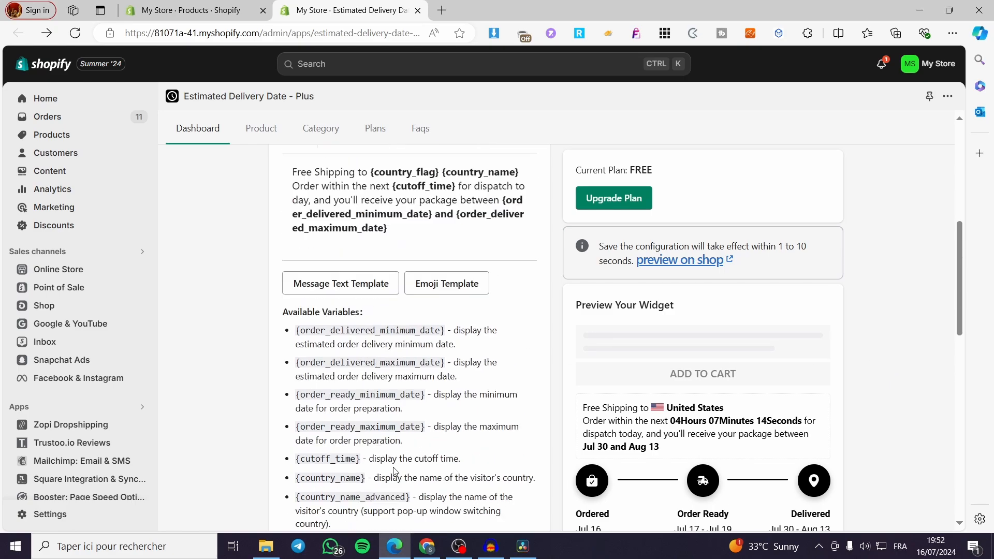
scroll(297, 345, "down", 2)
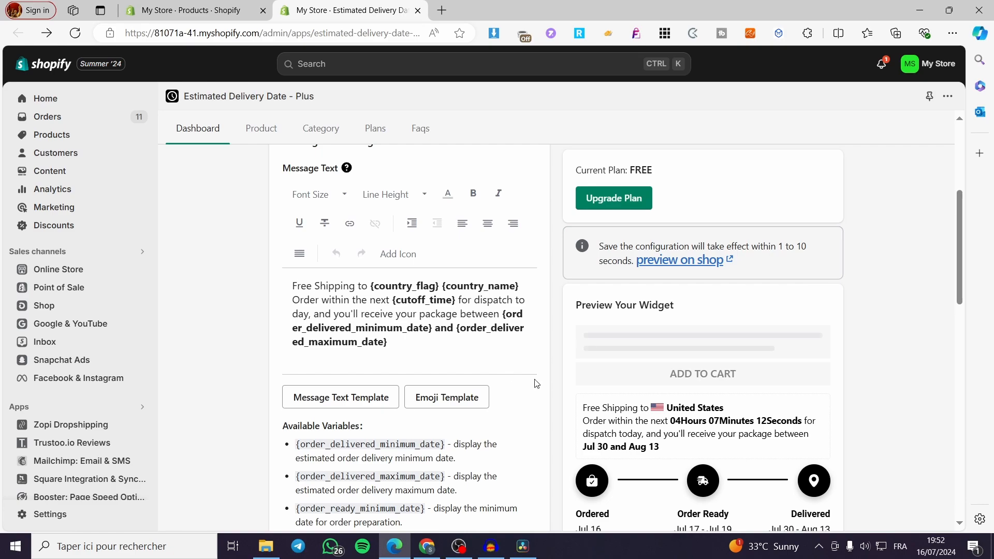
Step: Check that the message text is editable and review the available variables, such as {order_delivered_minimum_date}, and the text formatting options
scroll(449, 258, "down", 1)
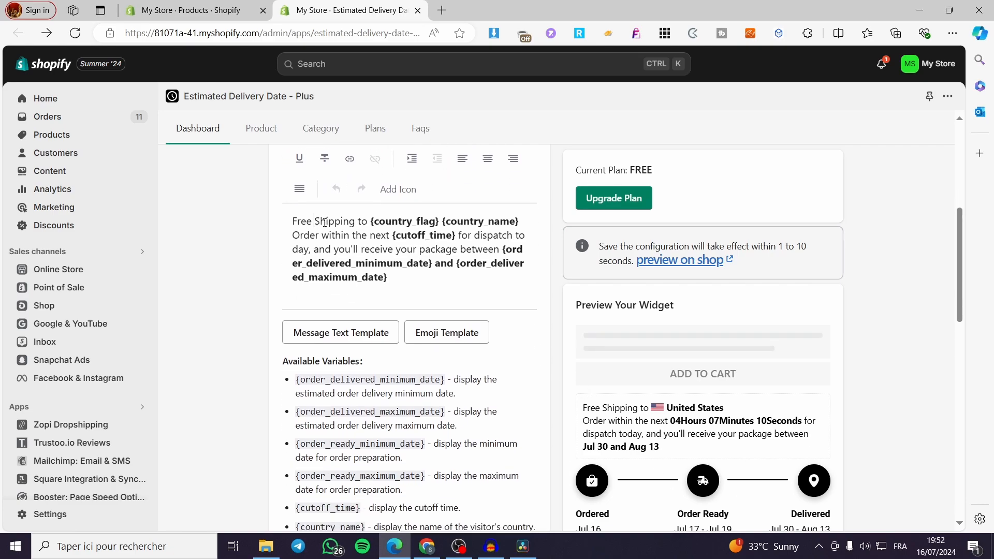
type("d")
key("BackSpace")
scroll(394, 283, "down", 1)
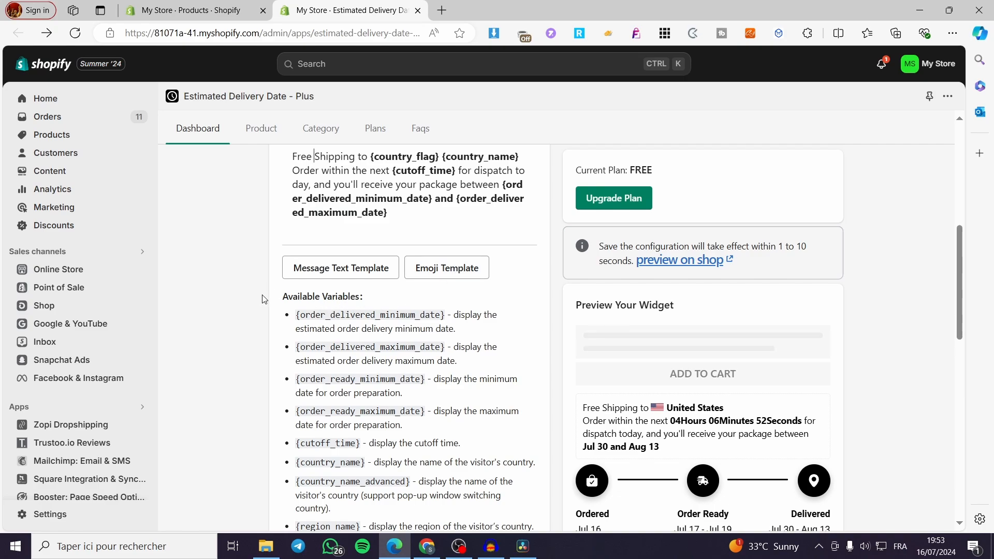
scroll(334, 325, "down", 1)
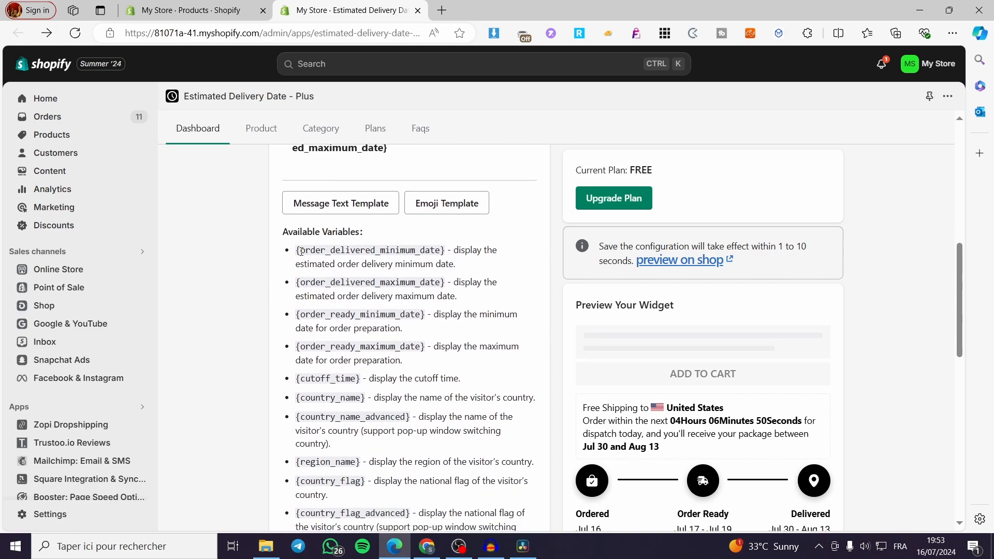
left_click_drag(301, 252, 437, 384)
scroll(441, 272, "up", 2)
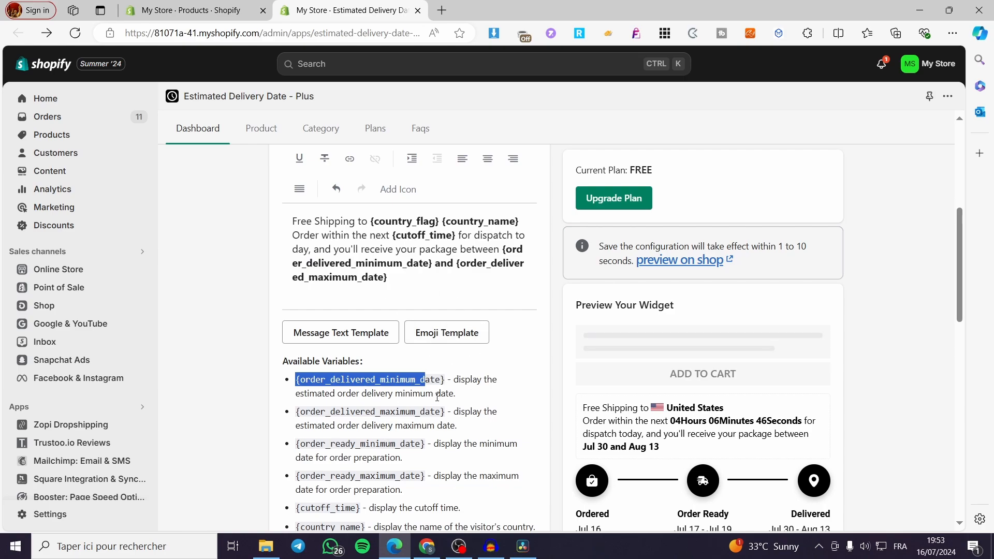
left_click(437, 396)
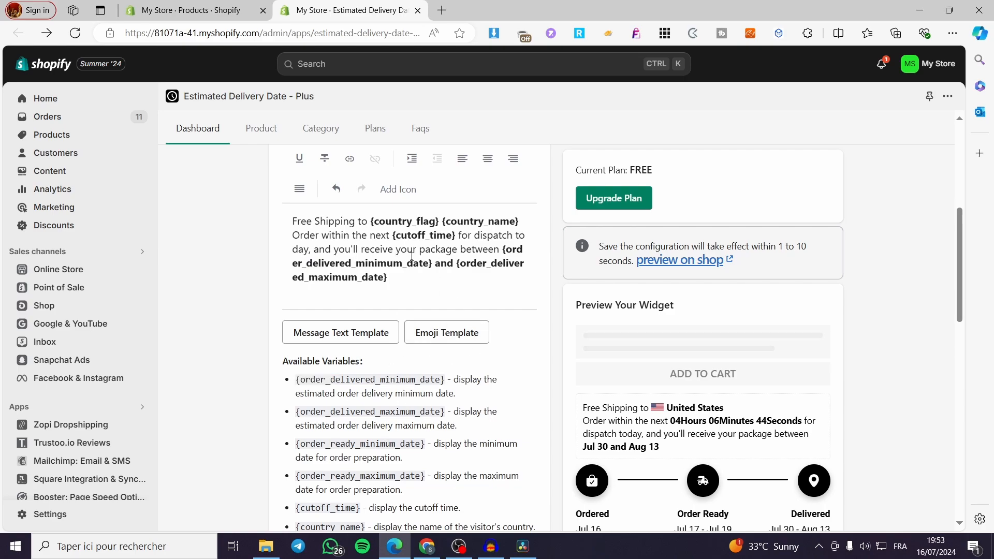
scroll(430, 272, "up", 1)
scroll(320, 285, "up", 1)
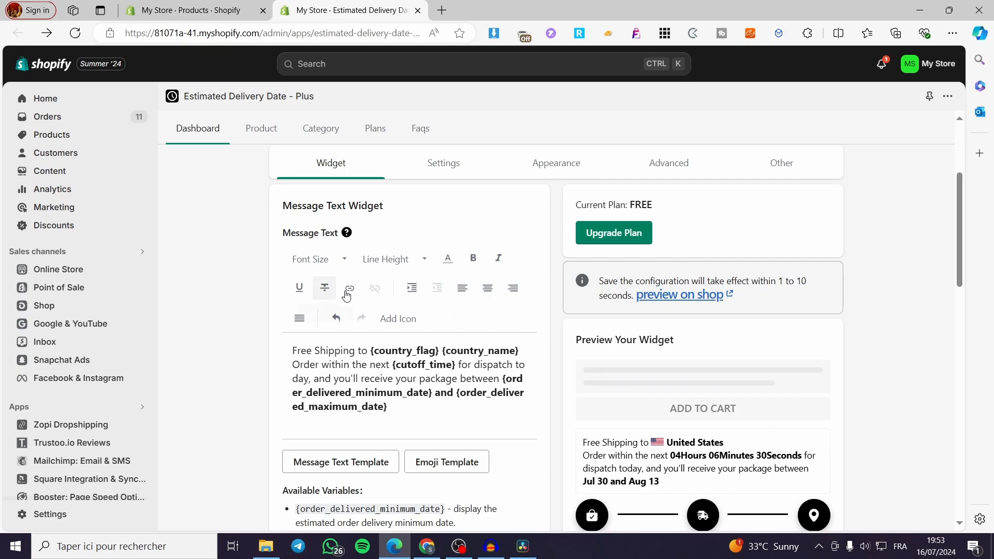
Step: Try the Basic progress bar mode to compare its look in the widget preview, and switch back to Advanced
scroll(398, 362, "down", 3)
scroll(650, 334, "down", 1)
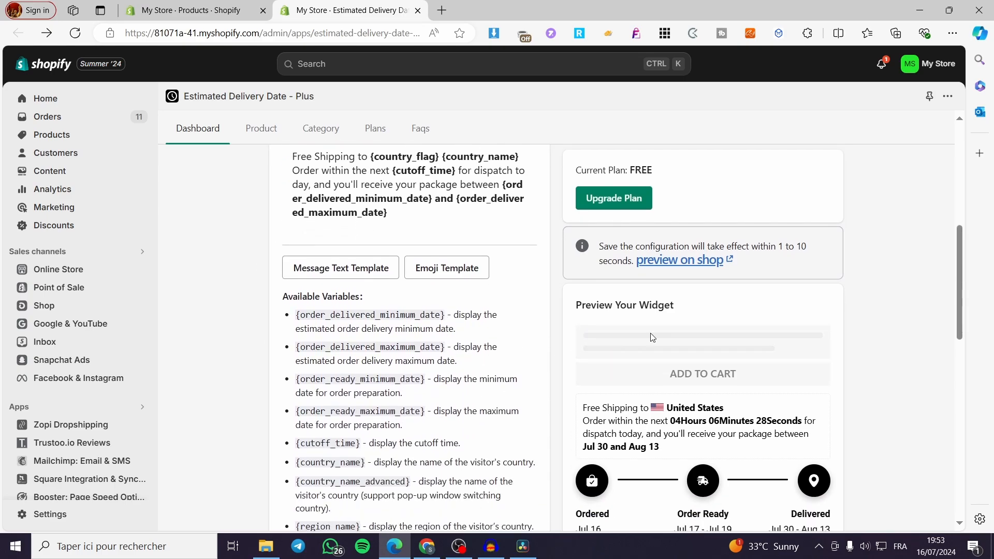
scroll(446, 291, "down", 1)
scroll(447, 291, "down", 5)
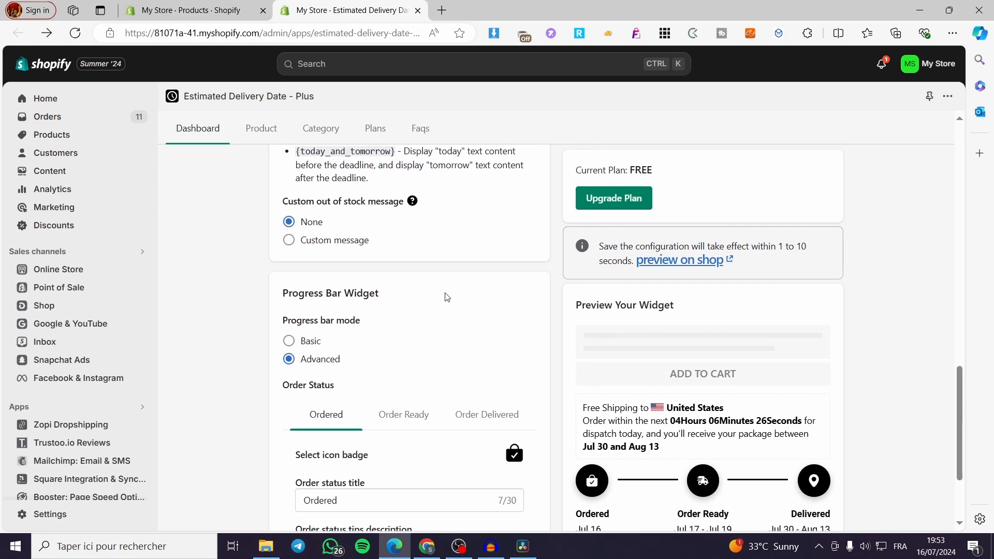
scroll(444, 295, "down", 1)
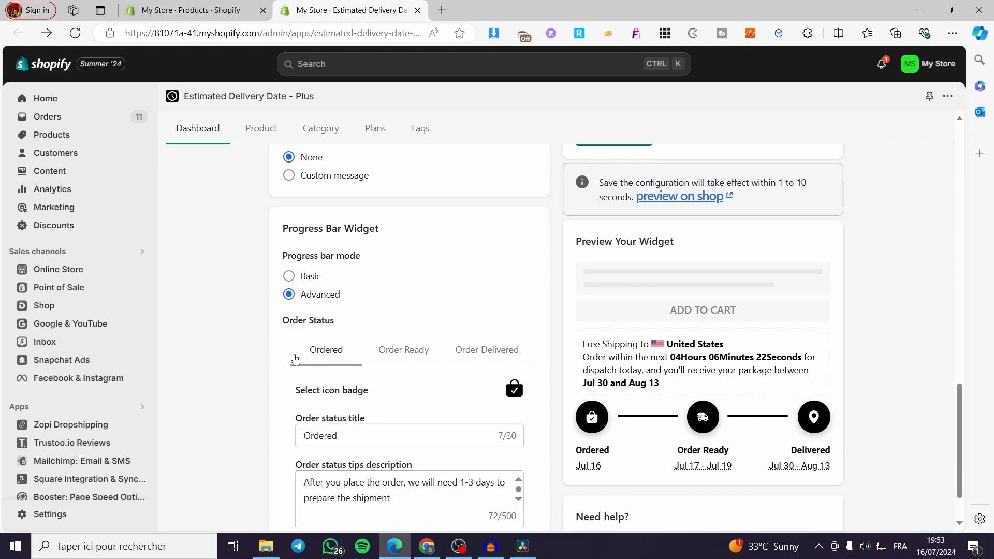
left_click(314, 276)
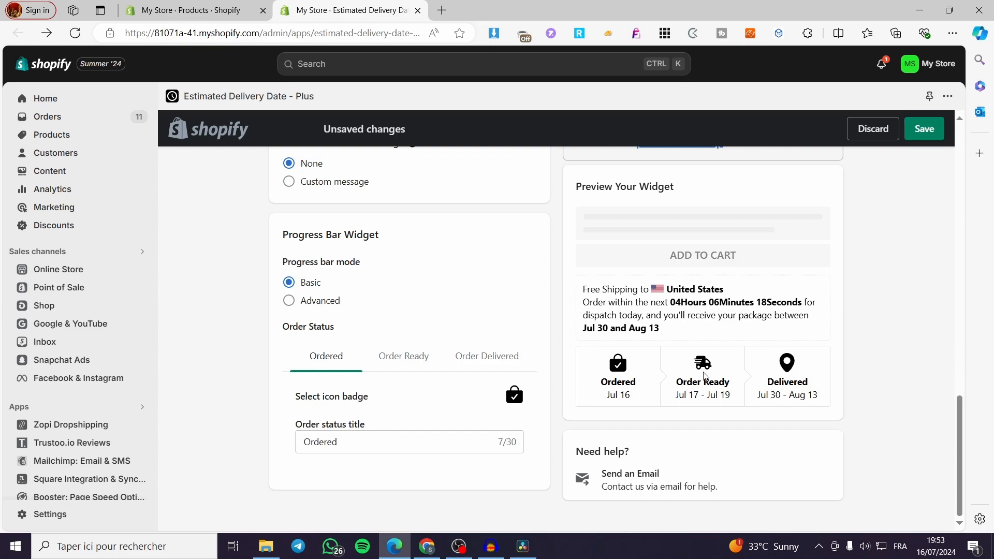
left_click(317, 303)
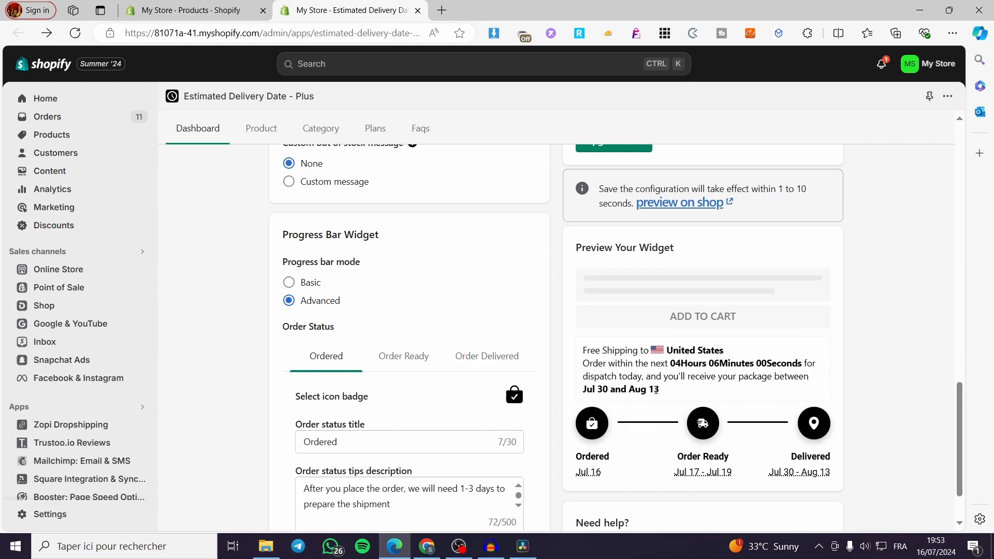
Step: Review the title, date and tips description settings of the Ordered, Order Ready and Order Delivered statuses
scroll(350, 365, "down", 1)
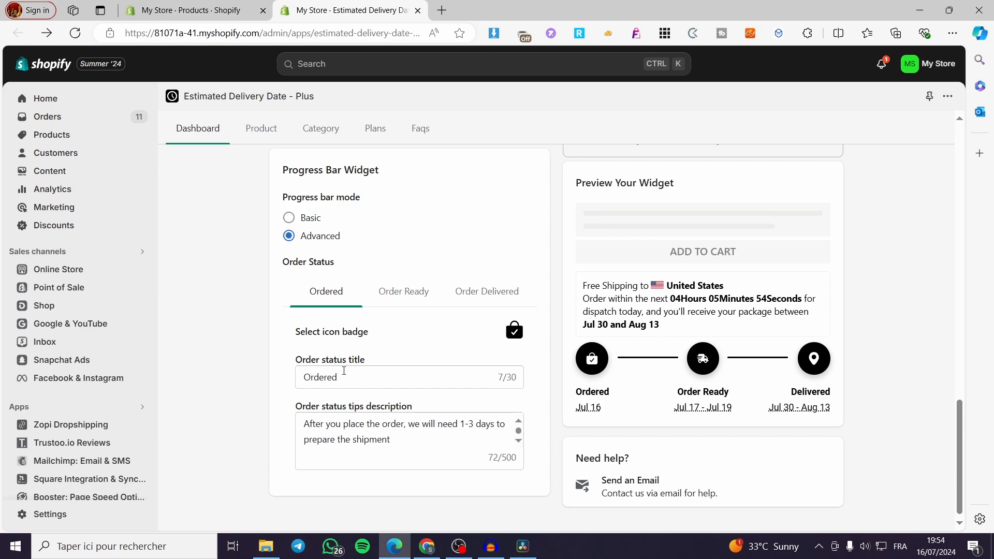
left_click_drag(371, 384, 300, 376)
left_click(344, 381)
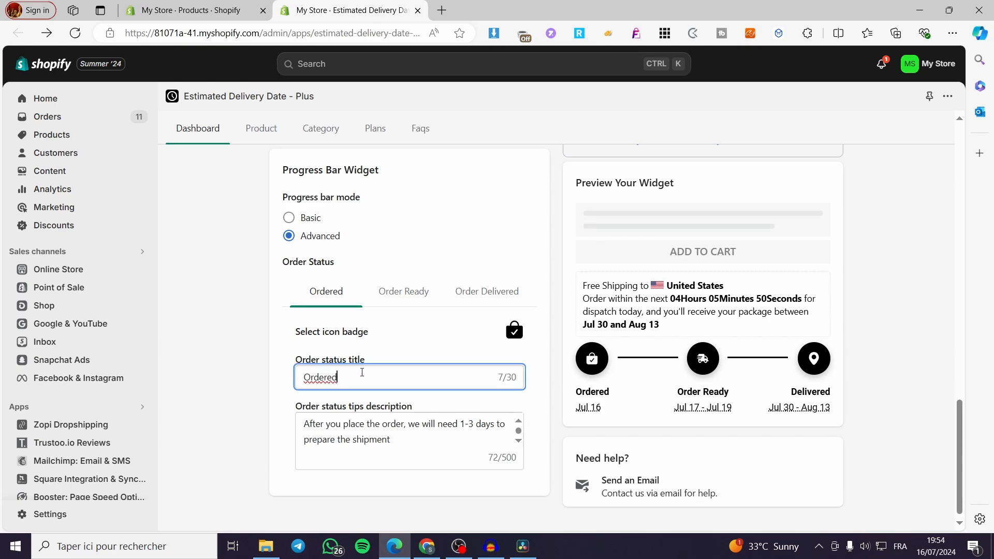
left_click(403, 304)
scroll(461, 388, "down", 2)
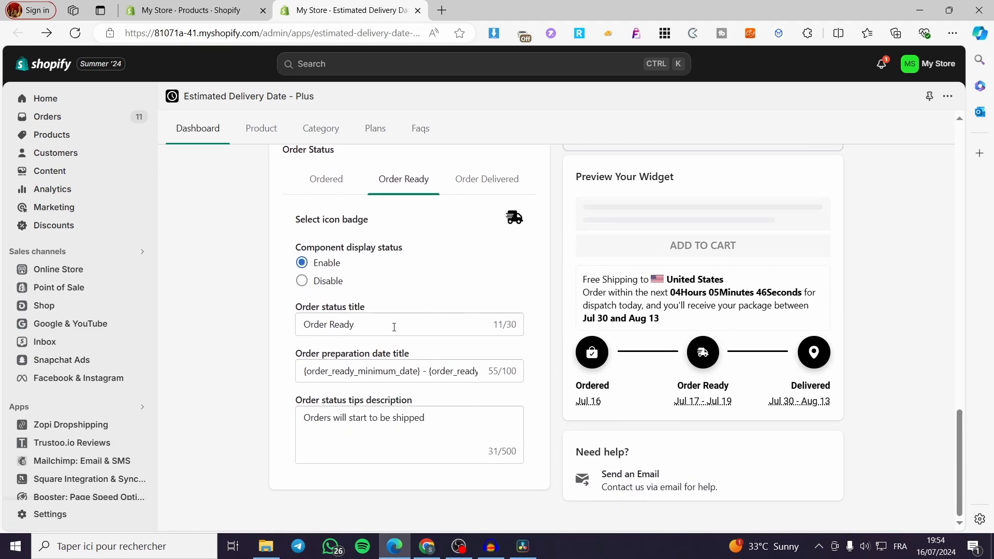
left_click(492, 179)
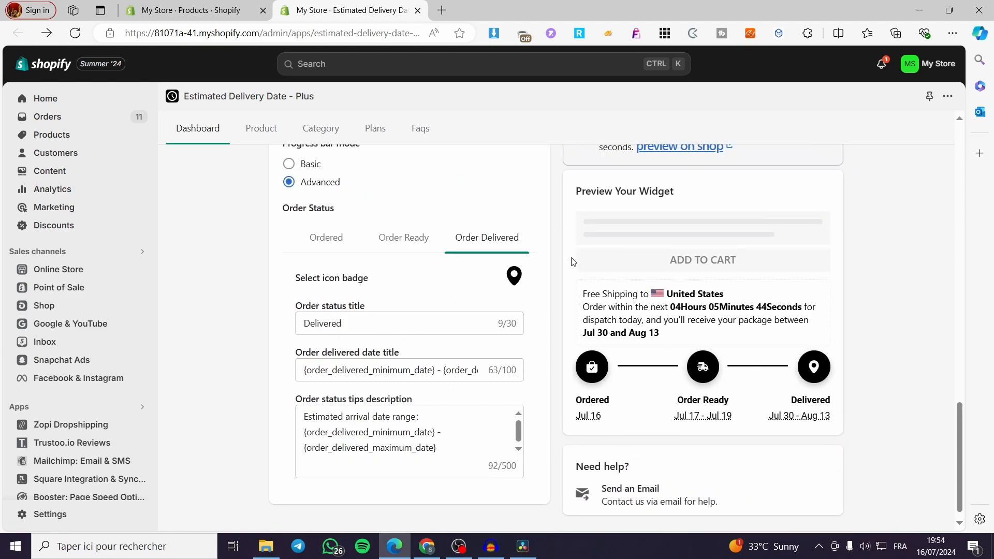
left_click(403, 238)
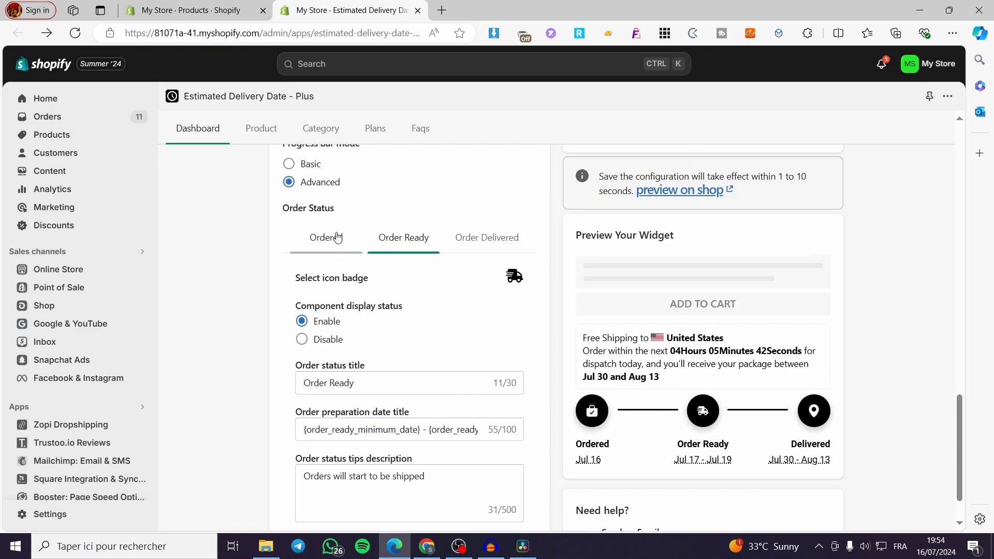
left_click(337, 238)
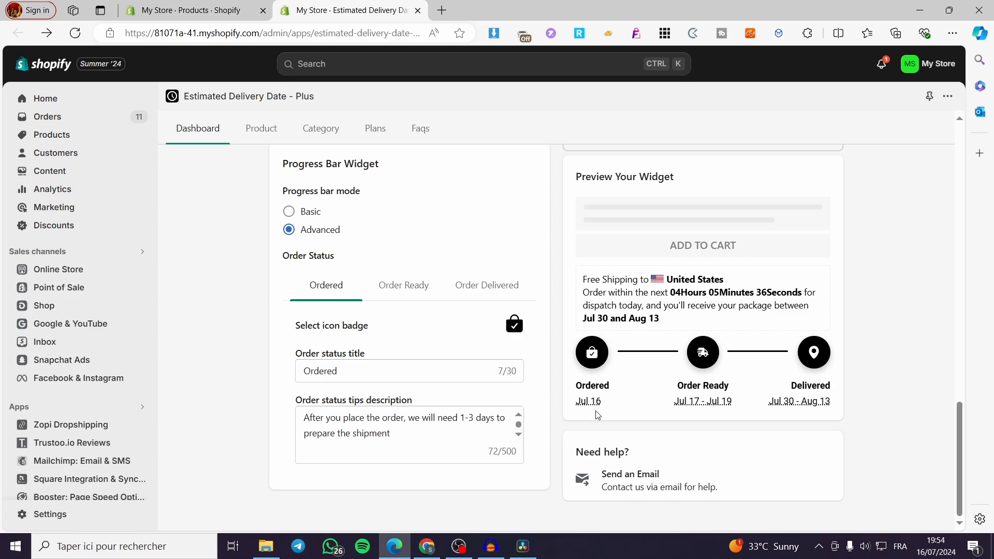
Step: Inspect the tips shown for the Ordered, Order Ready and Delivered dates in the widget preview alongside the Order Ready settings
mouse_move(593, 405)
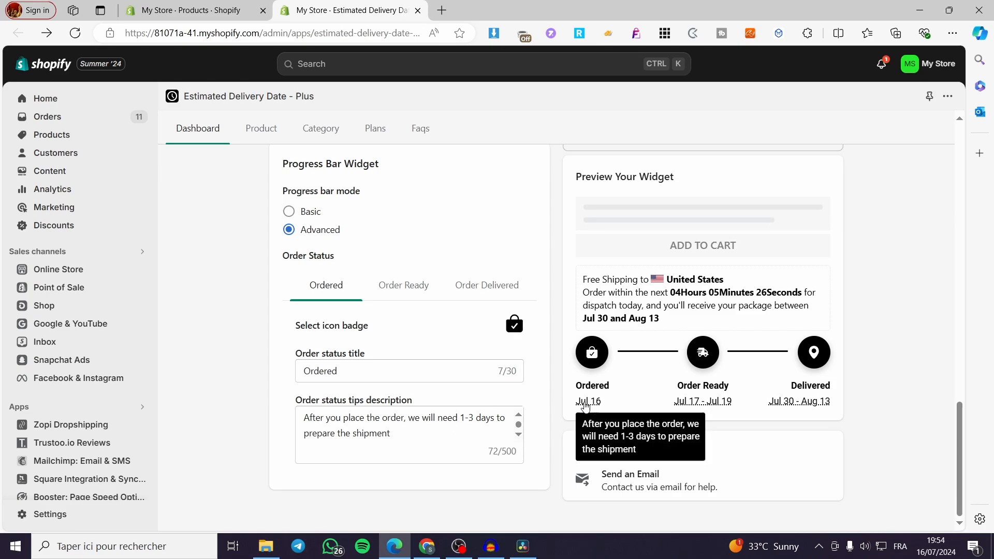
left_click(398, 290)
scroll(598, 418, "down", 2)
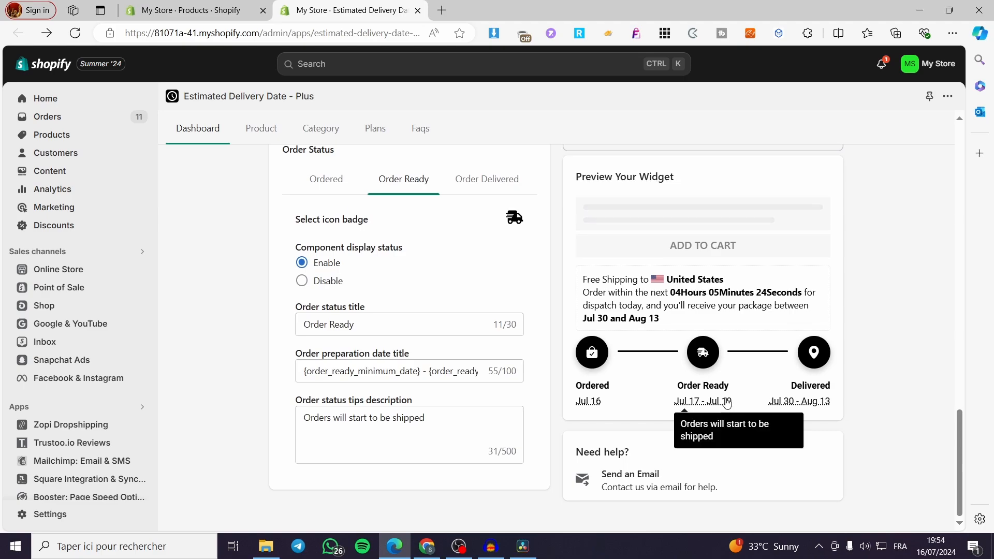
mouse_move(822, 403)
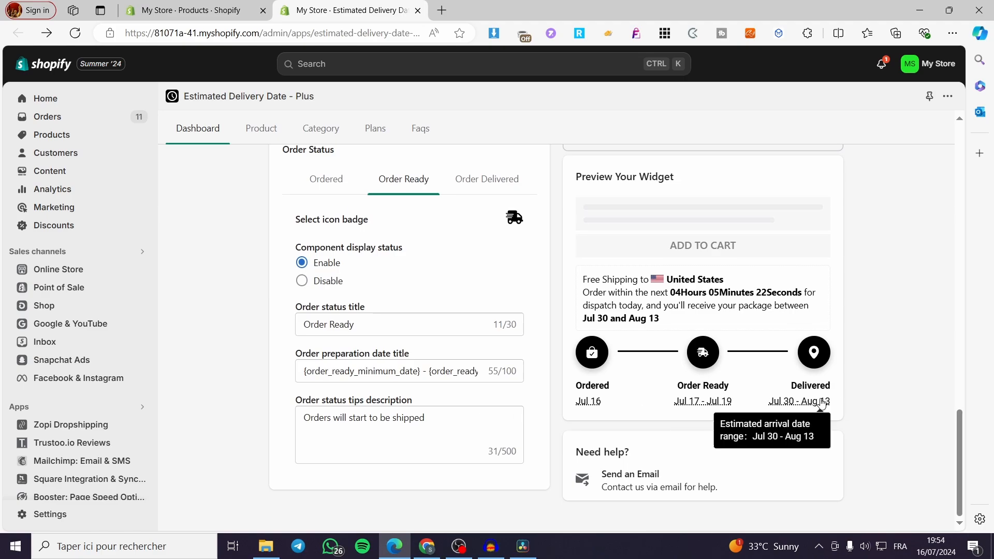
scroll(404, 336, "up", 15)
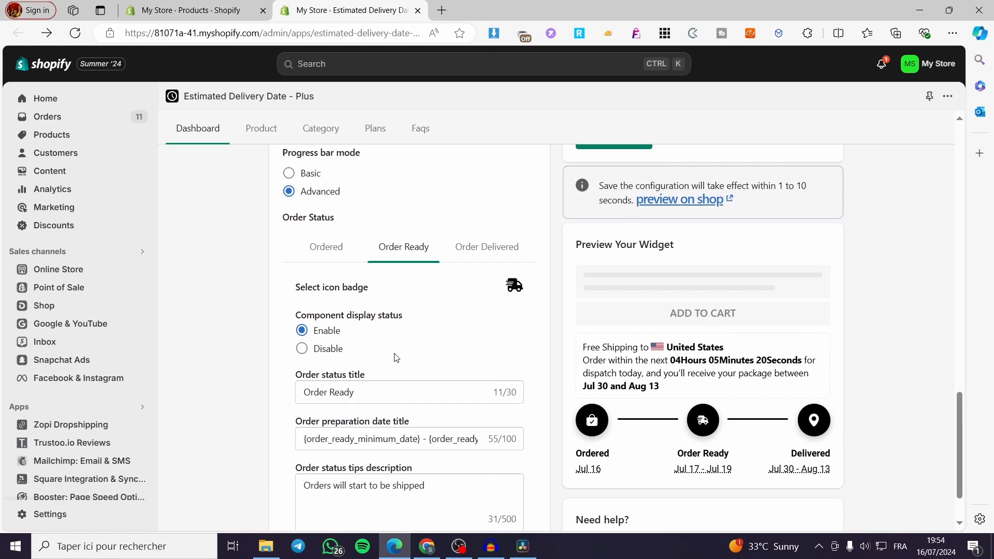
Step: Open the widget's Settings section and review the delivery and order ready working days, day ranges, holidays and date format
scroll(417, 395, "up", 2)
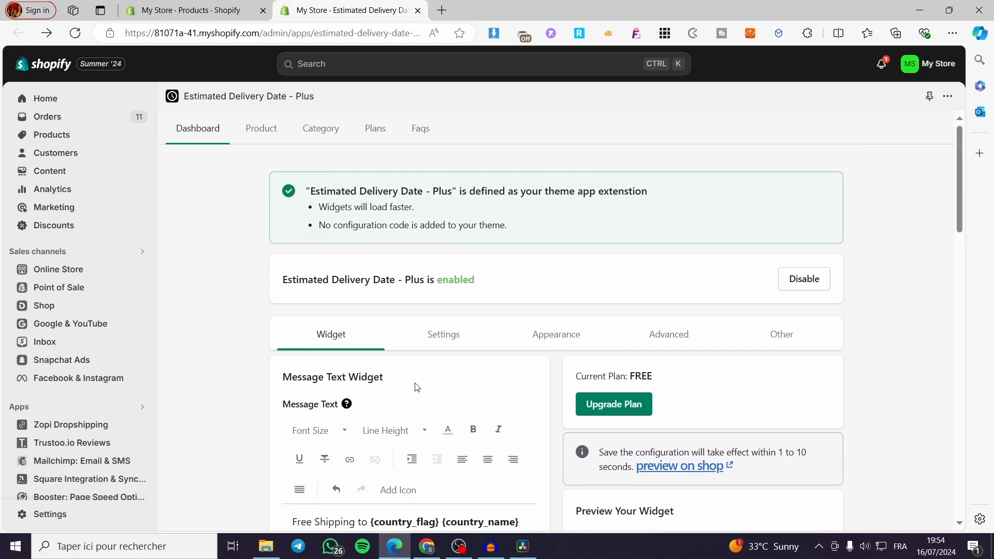
scroll(458, 267, "down", 2)
left_click(459, 202)
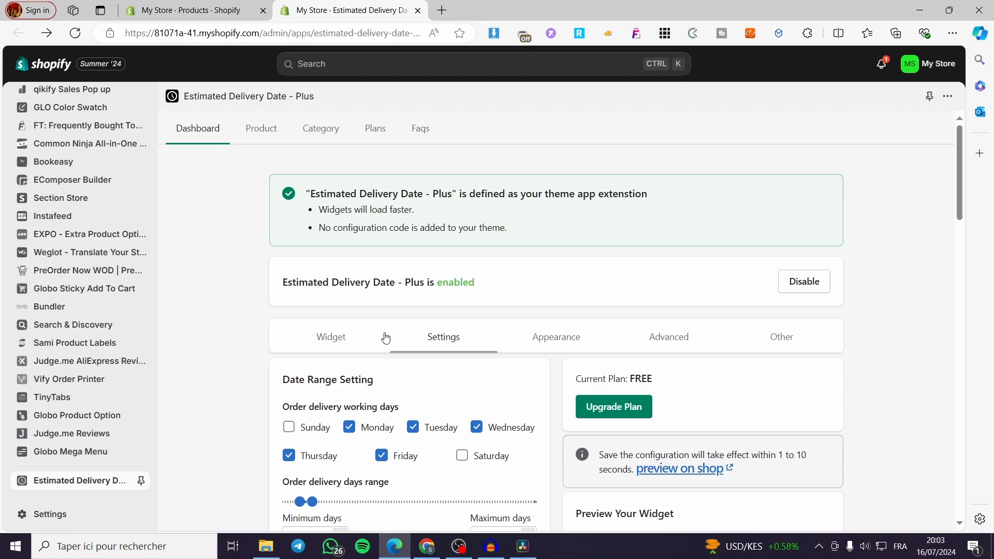
scroll(357, 362, "down", 3)
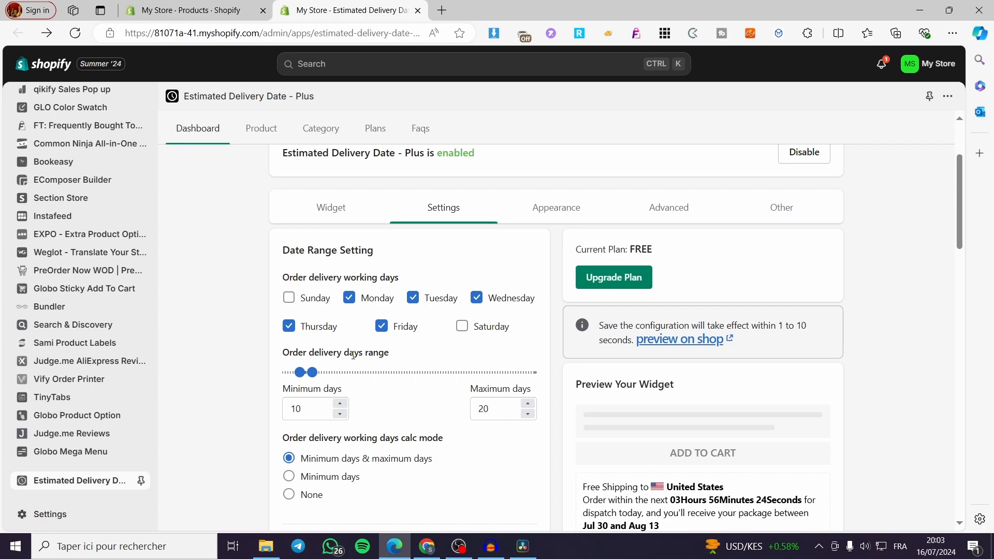
scroll(374, 356, "down", 4)
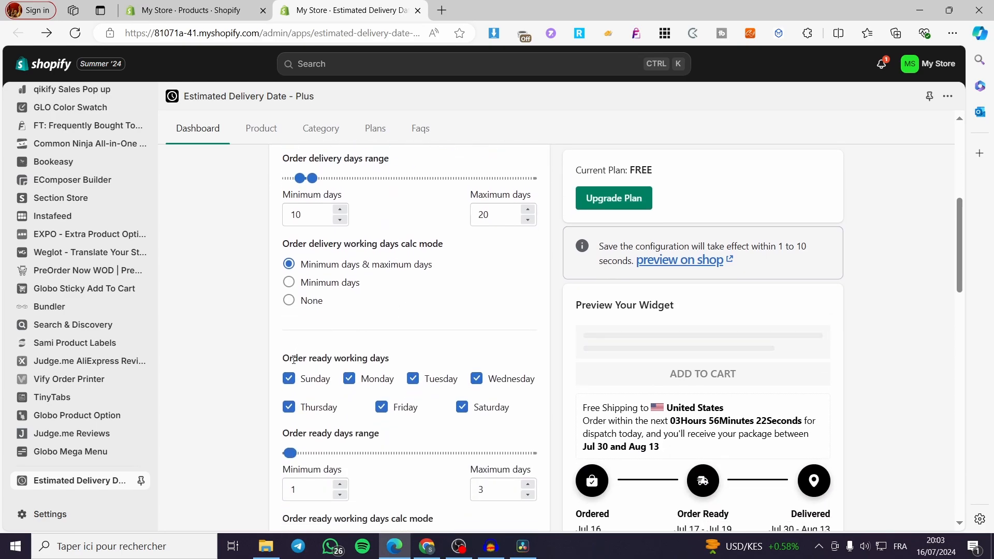
scroll(446, 337, "down", 6)
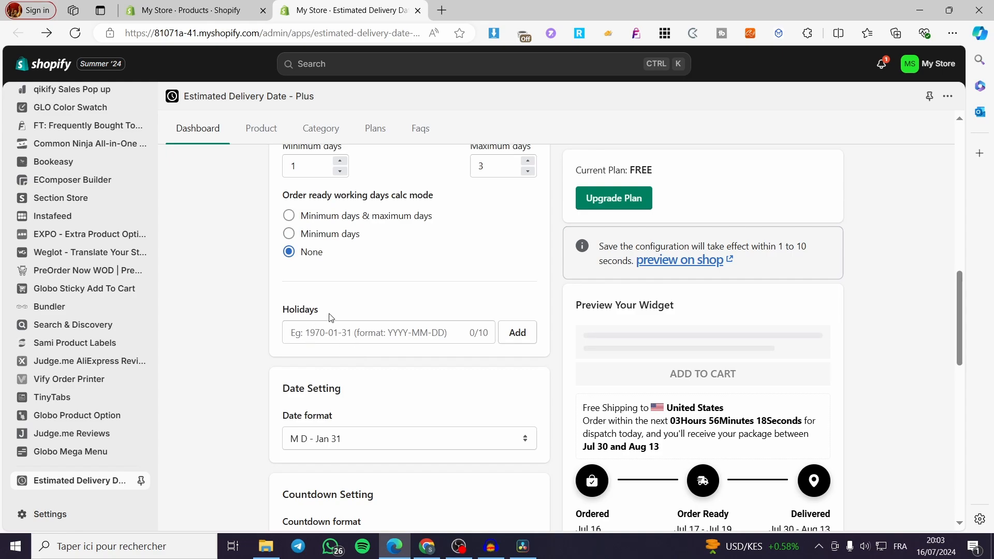
scroll(508, 303, "down", 1)
scroll(445, 326, "down", 2)
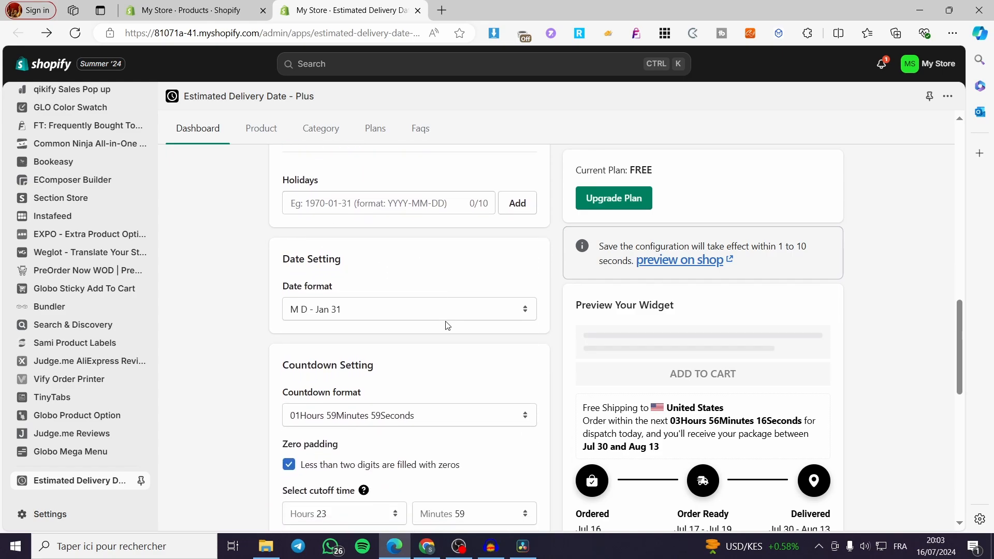
scroll(404, 310, "down", 1)
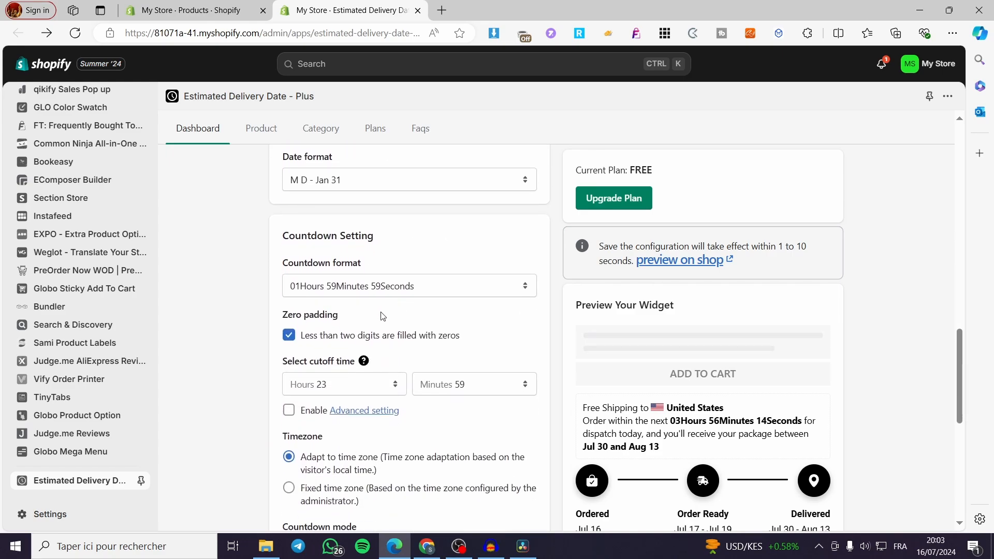
Step: Try the 01HOURS 59MINUTES 59SECONDS countdown format and switch back to 01Hours 59Minutes 59Seconds
left_click(417, 287)
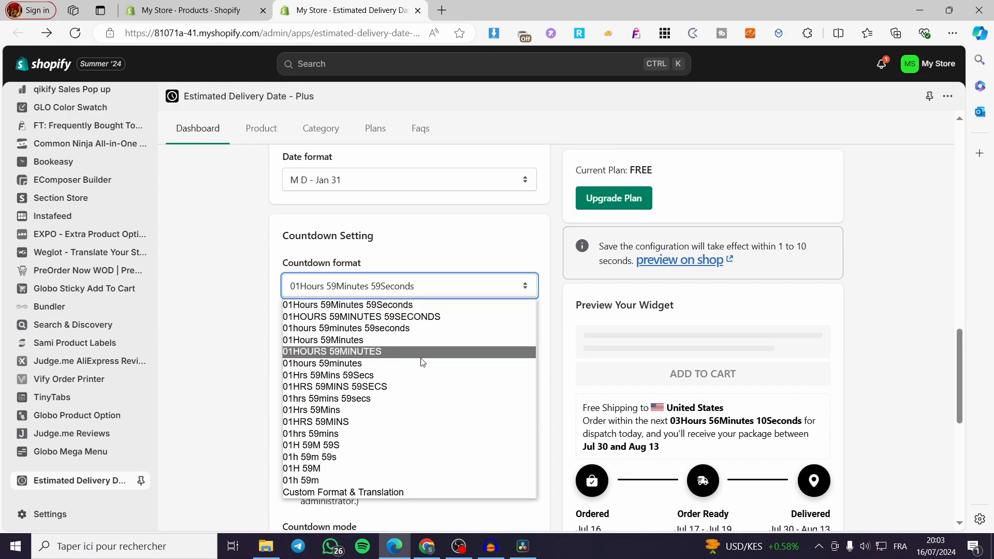
left_click(439, 316)
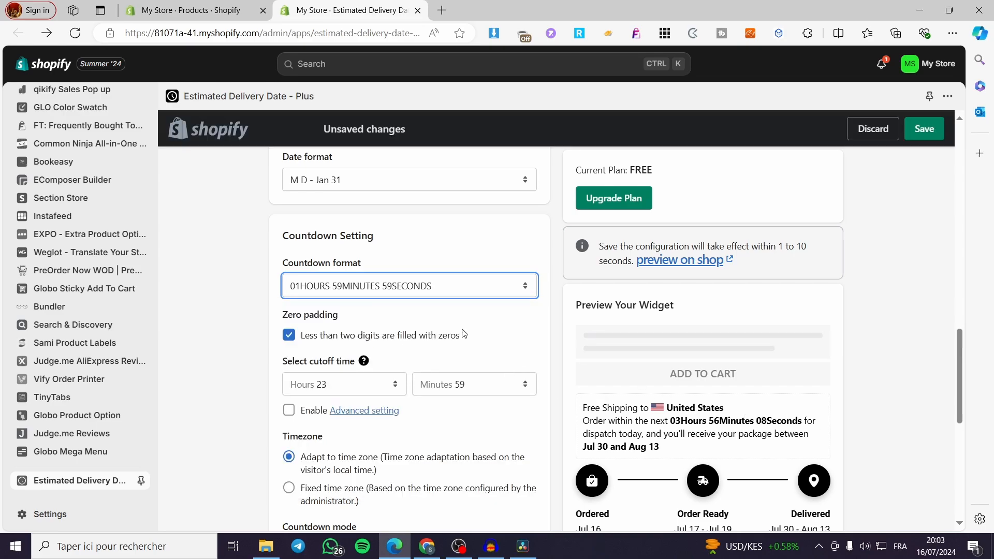
left_click(444, 292)
left_click(415, 304)
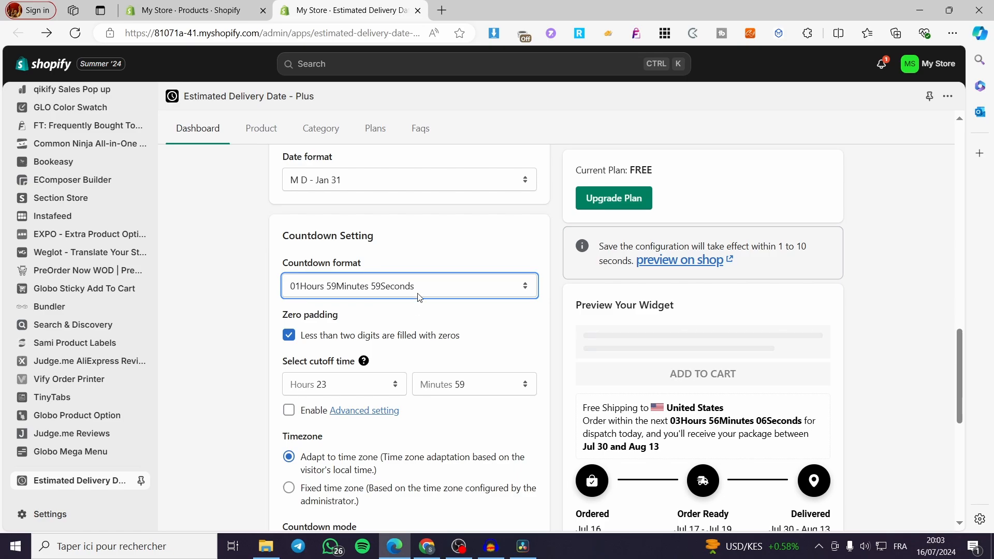
Step: Review the cutoff time, timezone, countdown mode and variable language translation settings
scroll(339, 391, "down", 3)
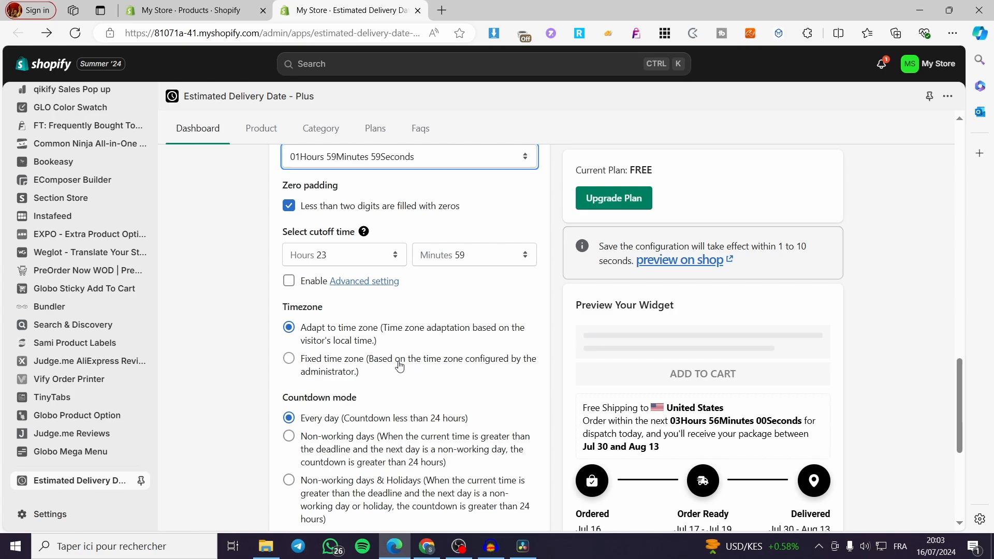
scroll(404, 356, "down", 1)
scroll(404, 356, "down", 2)
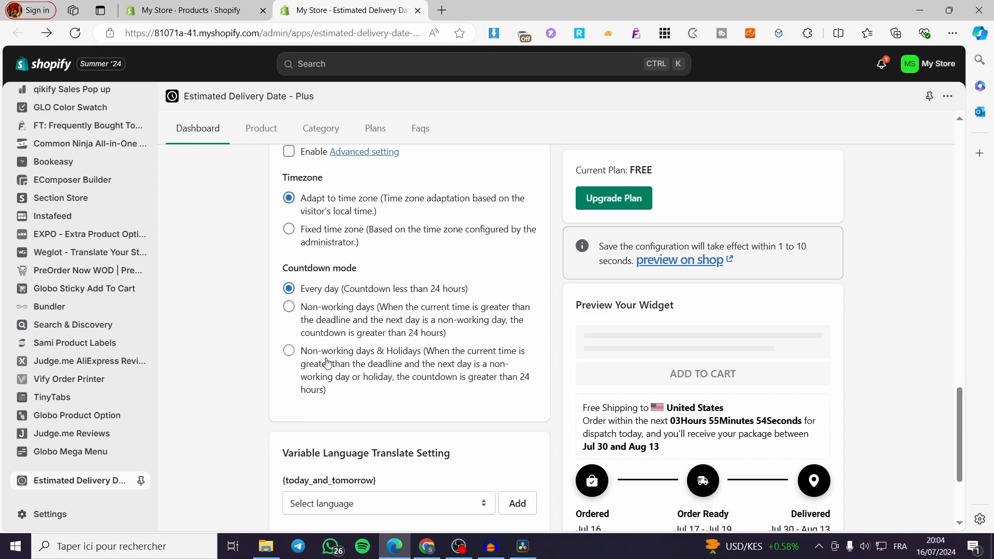
scroll(409, 357, "down", 3)
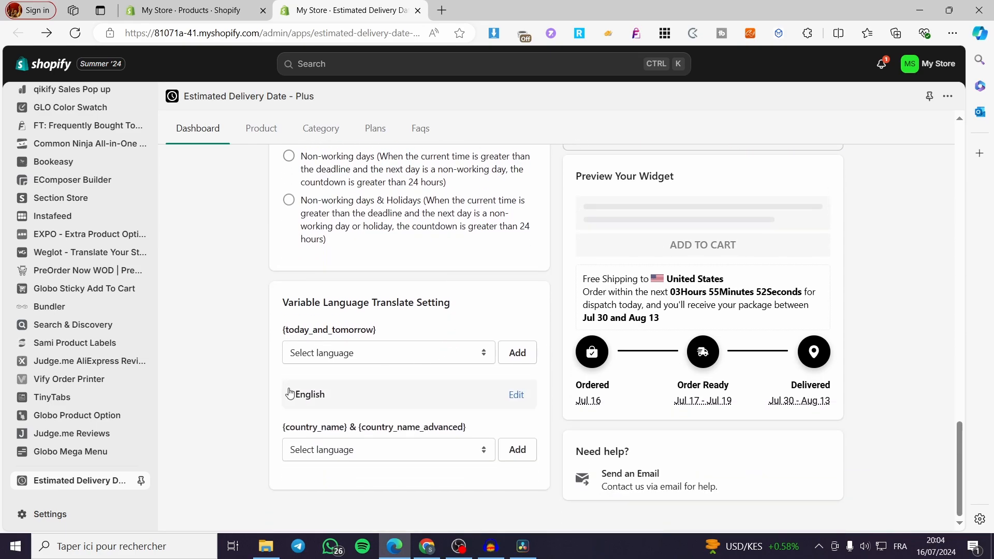
scroll(373, 393, "up", 5)
scroll(361, 407, "up", 15)
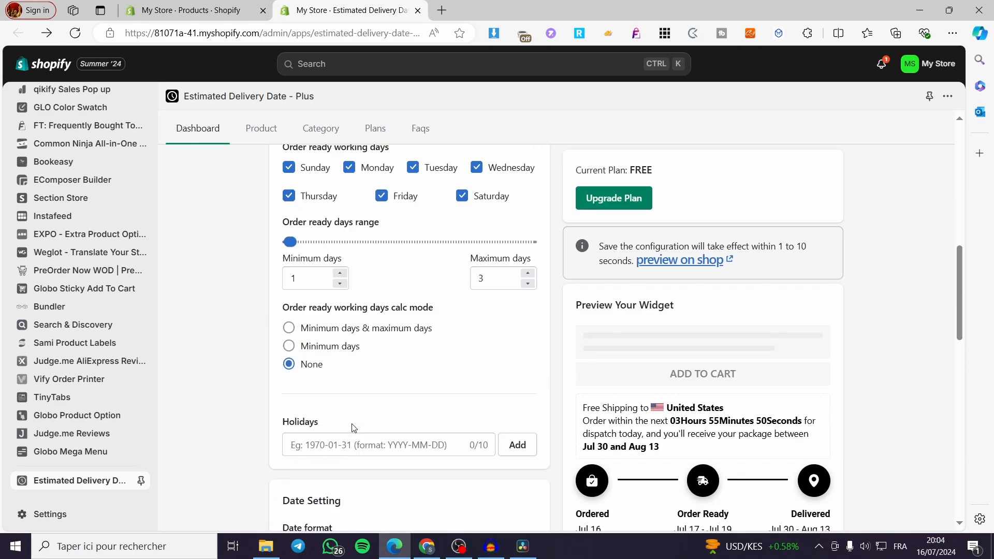
Step: Open the Appearance section and review the widget layout modes and placement methods alongside the widget preview
left_click(564, 337)
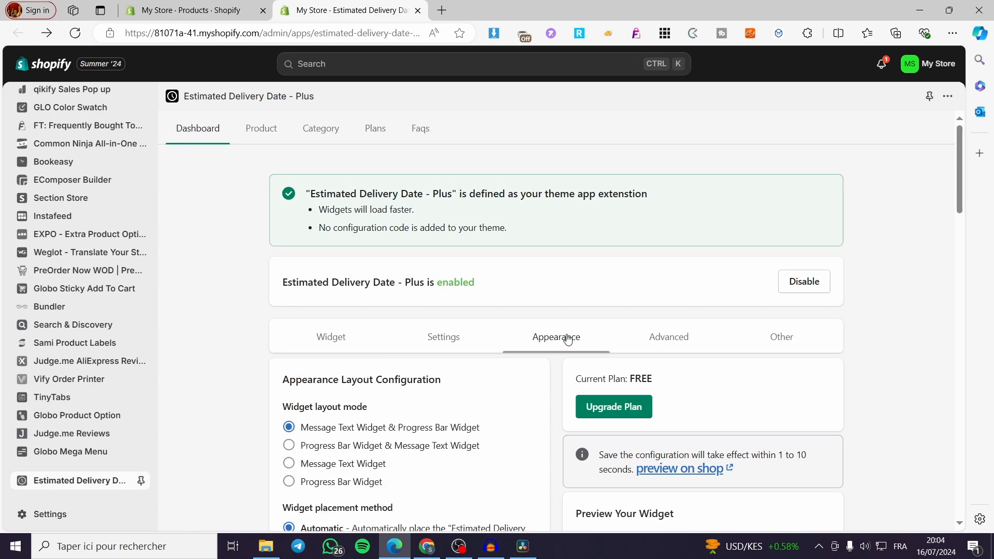
scroll(423, 396, "down", 3)
scroll(423, 396, "down", 2)
scroll(388, 321, "up", 1)
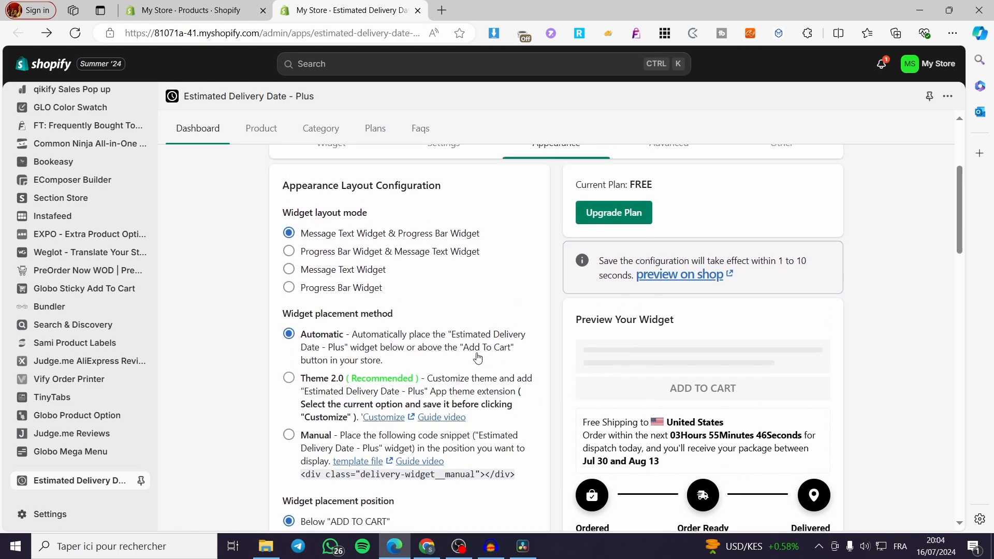
scroll(362, 269, "down", 1)
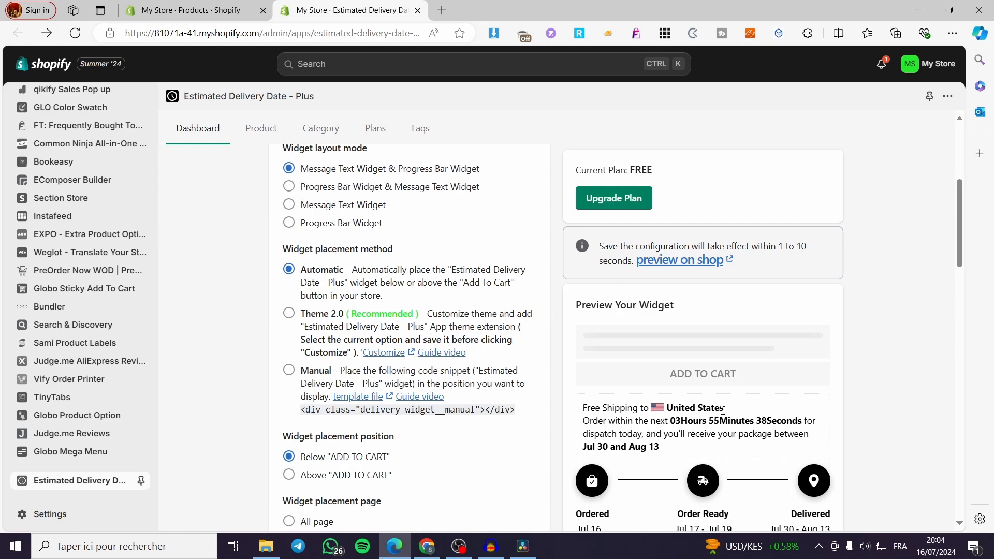
Step: Compare the other widget layout modes in the preview and switch back to Message Text Widget & Progress Bar Widget
left_click(357, 189)
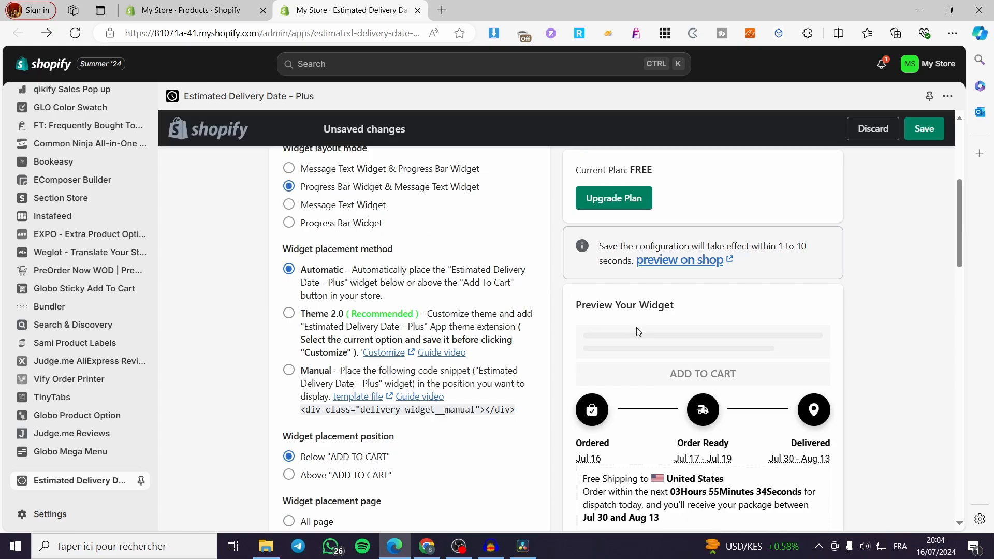
scroll(697, 489, "down", 1)
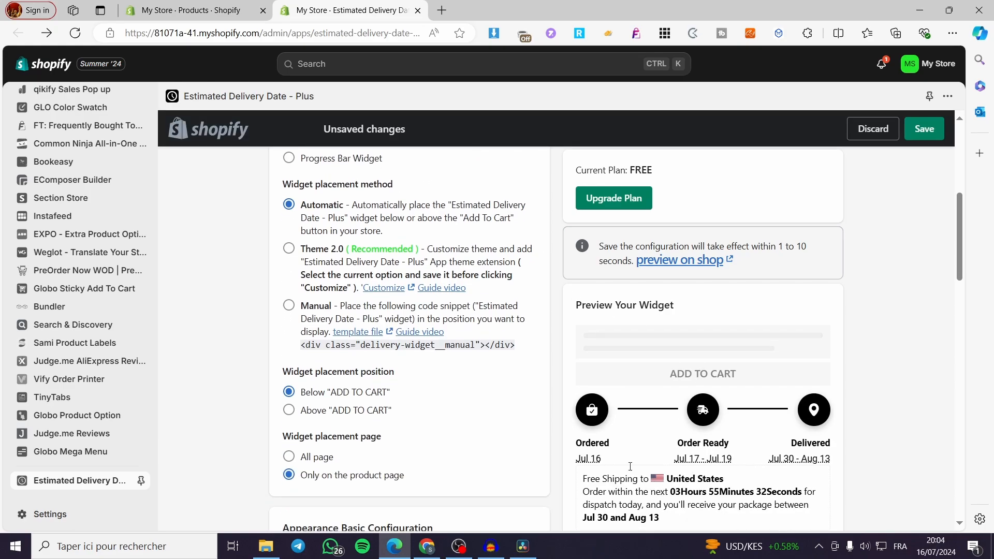
scroll(676, 471, "up", 3)
scroll(358, 316, "down", 1)
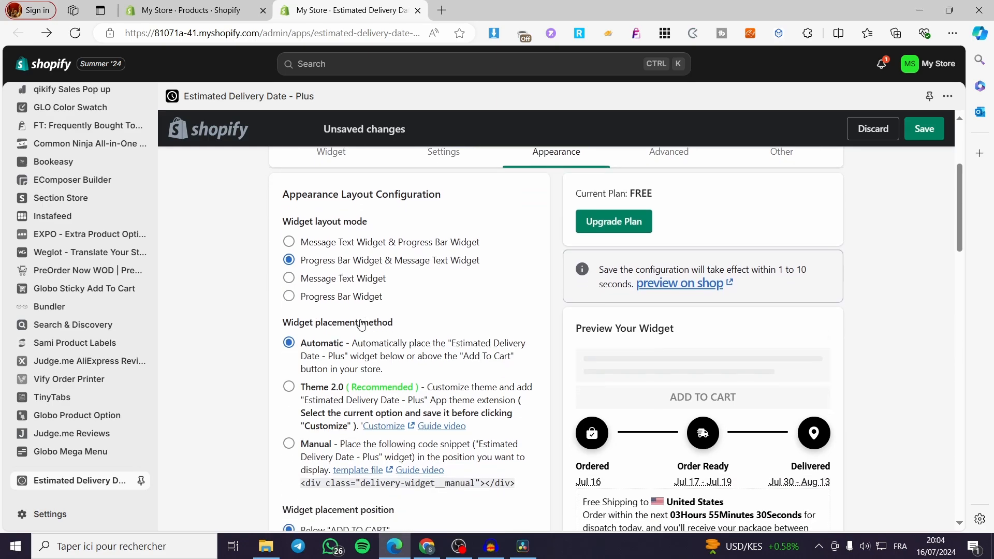
left_click(347, 276)
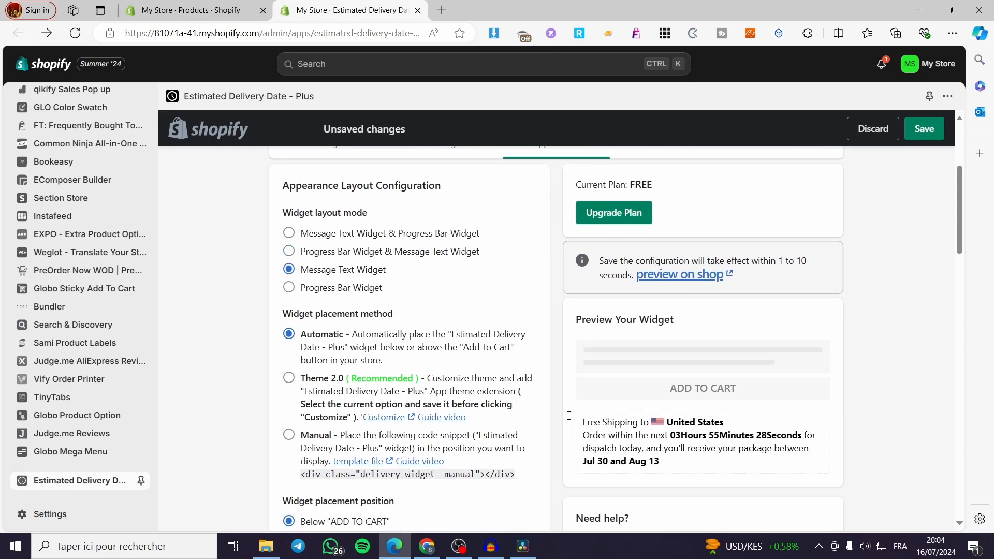
left_click(372, 288)
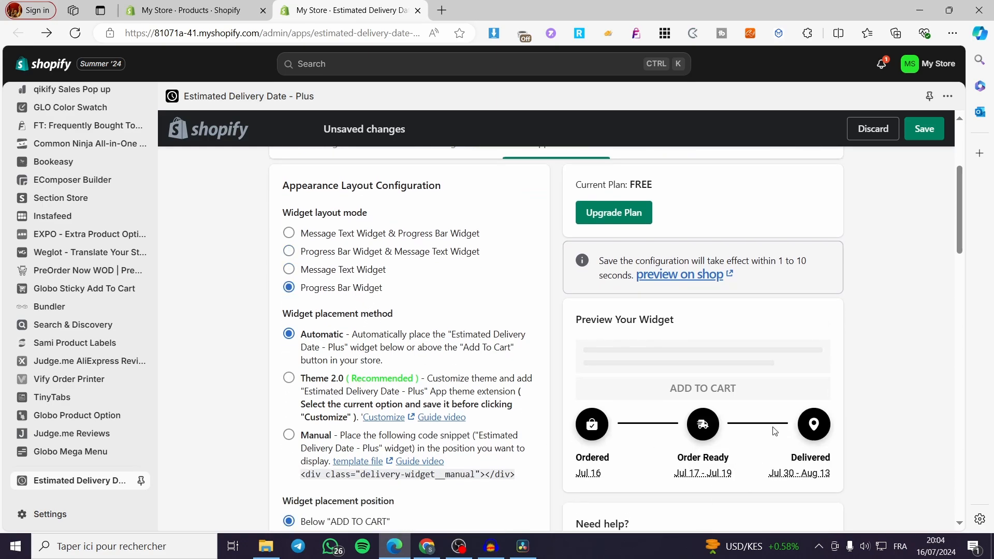
left_click(328, 233)
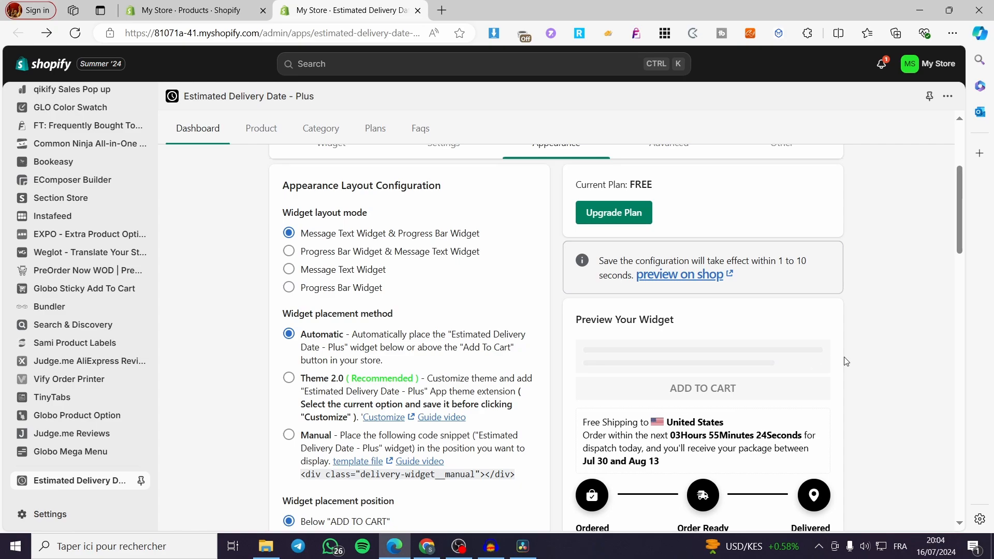
Step: Review the widget placement method and position, and try the All page placement before returning to Only on the product page
scroll(383, 305, "down", 1)
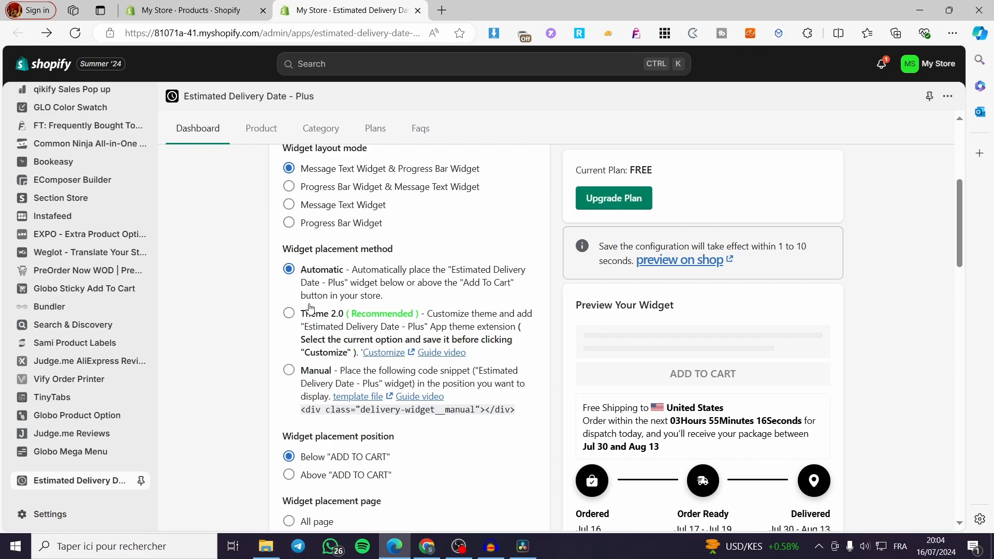
scroll(278, 367, "down", 2)
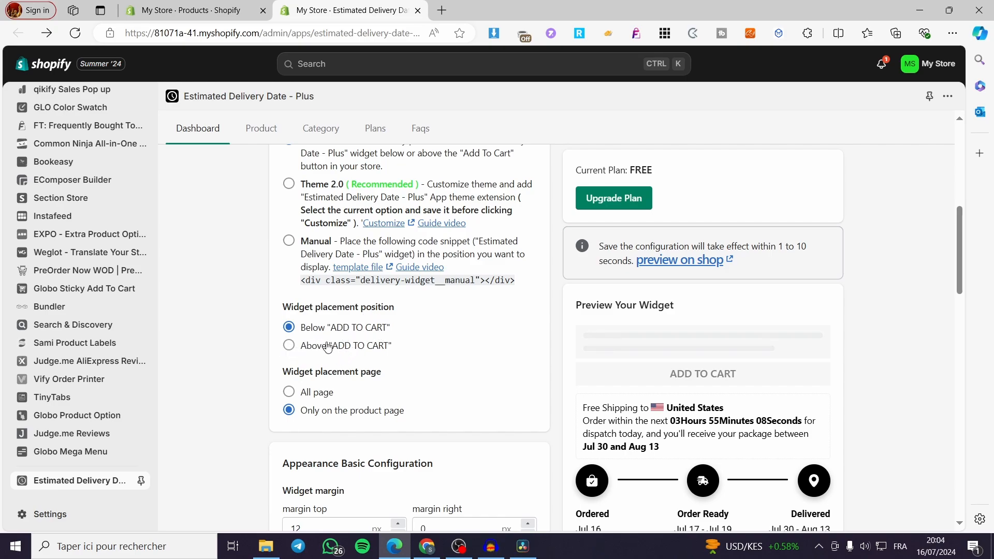
scroll(391, 399, "down", 2)
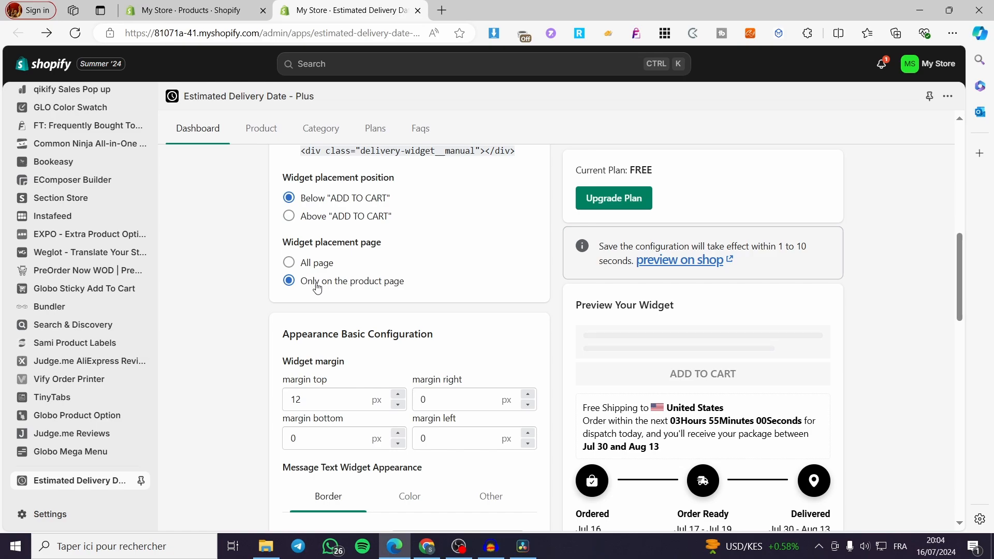
left_click(309, 264)
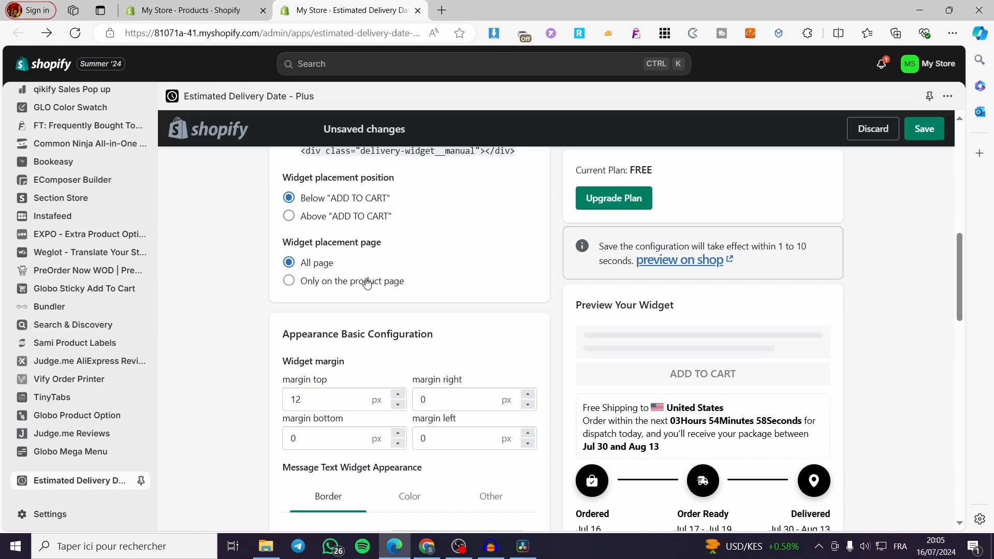
left_click(338, 285)
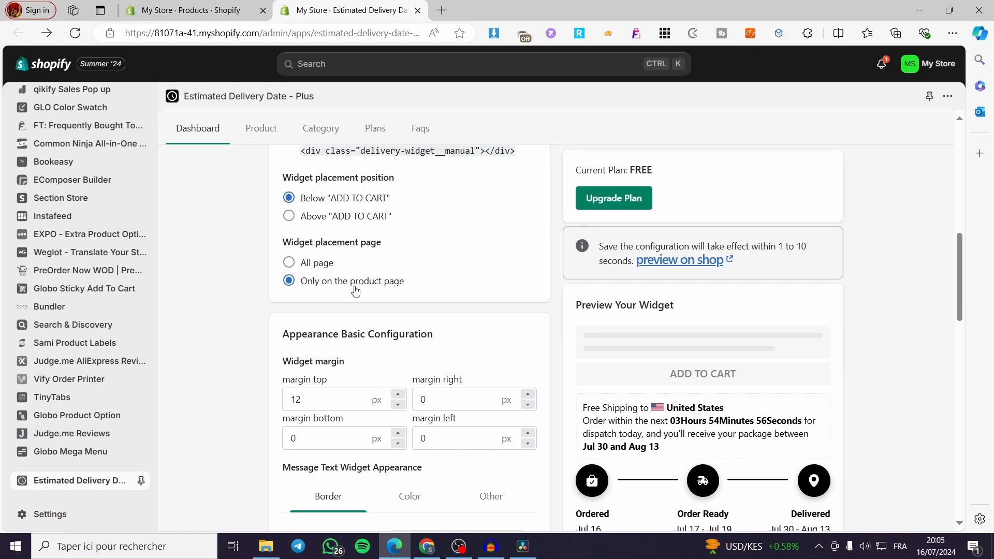
Step: Review the widget margins, the message text border settings and the progress bar color options
scroll(433, 317, "down", 4)
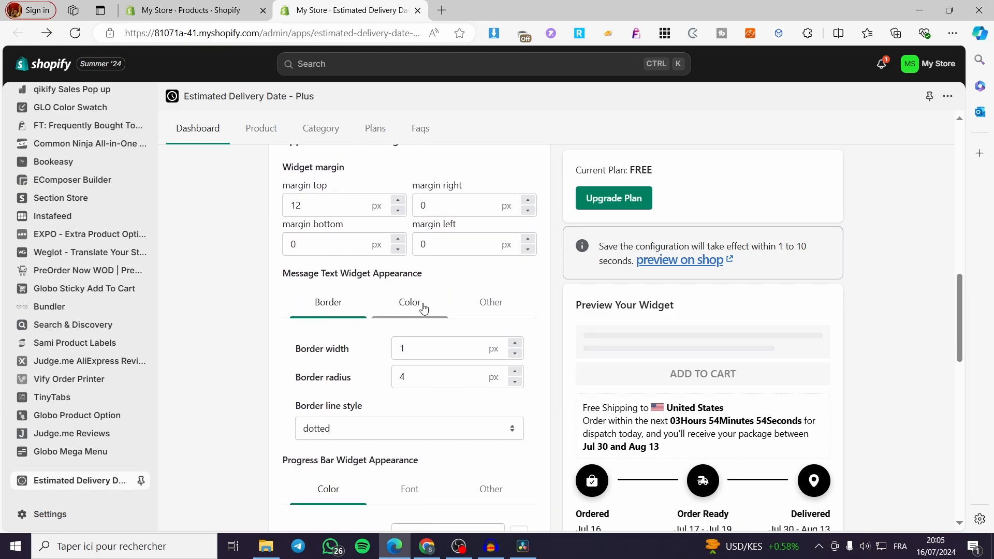
scroll(390, 302, "up", 2)
scroll(422, 271, "down", 9)
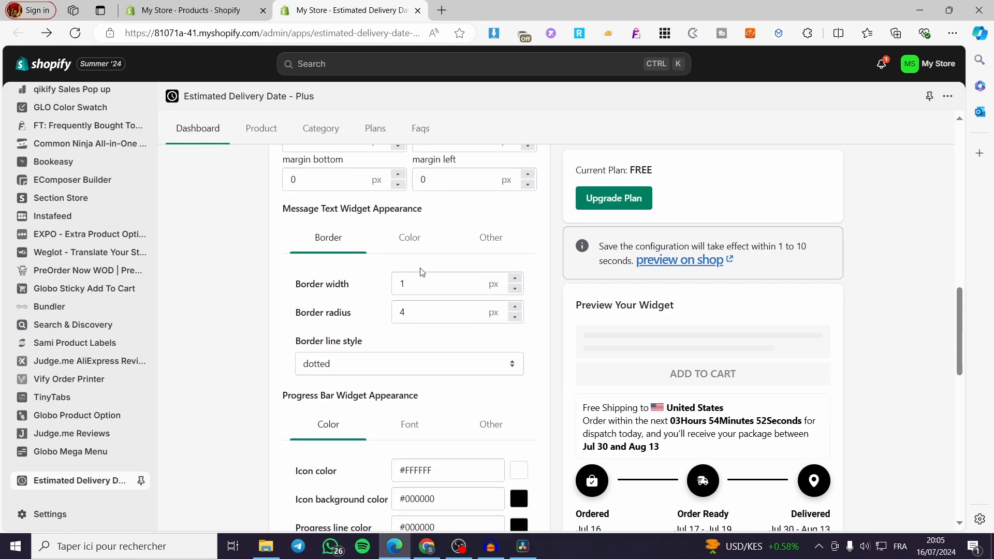
scroll(423, 271, "down", 4)
scroll(421, 271, "up", 9)
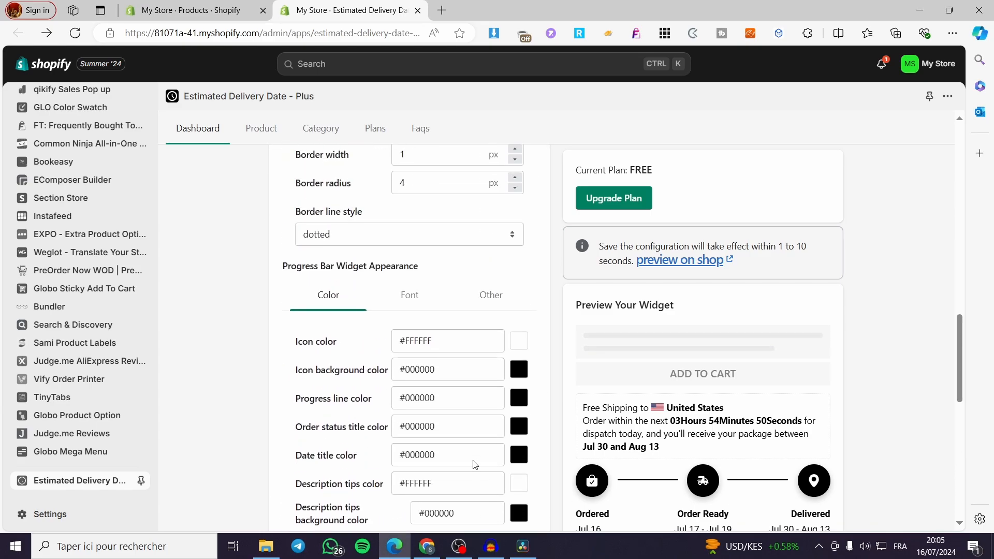
scroll(490, 443, "down", 3)
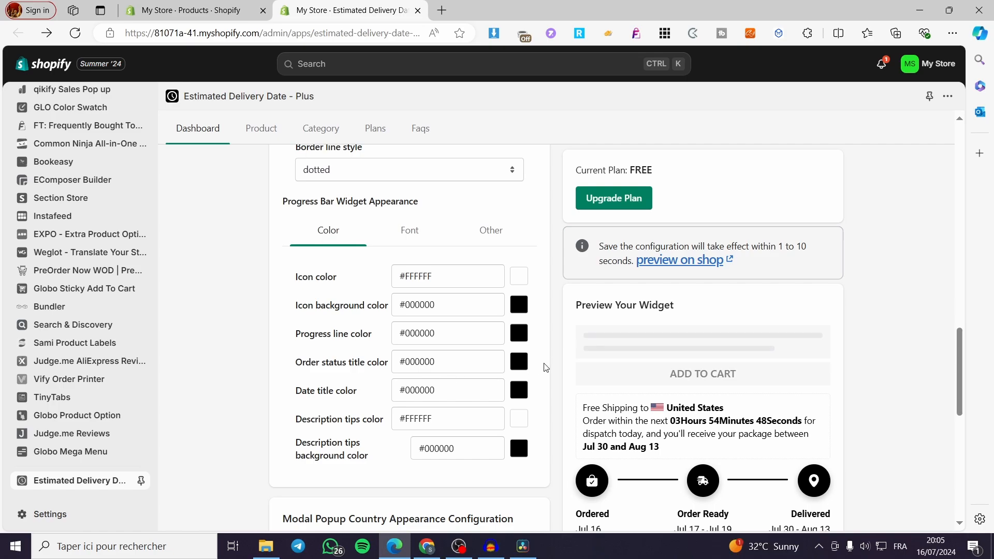
Step: Review the modal popup country configuration, including country mode, arrow position, RGBA values and country list colors
scroll(541, 324, "down", 9)
scroll(323, 321, "up", 2)
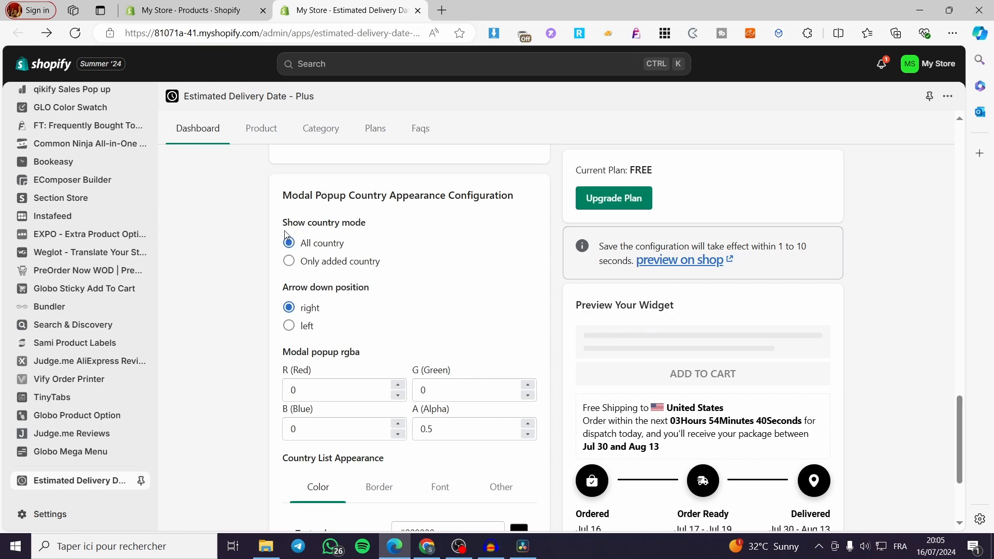
scroll(379, 259, "down", 3)
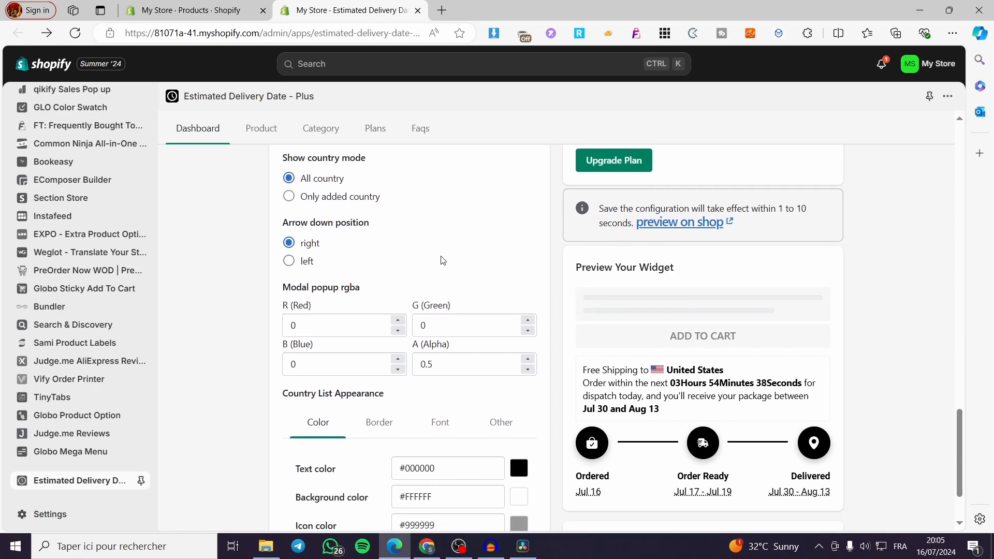
scroll(383, 278, "up", 8)
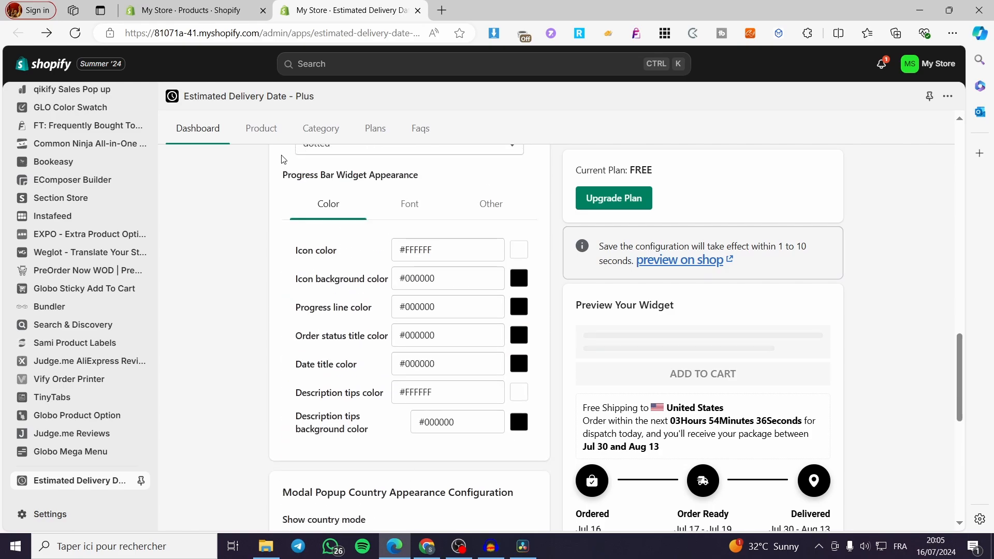
Step: Review the Advanced settings, covering the general product and category configuration and the cart/checkout delivery date message
scroll(468, 170, "up", 10)
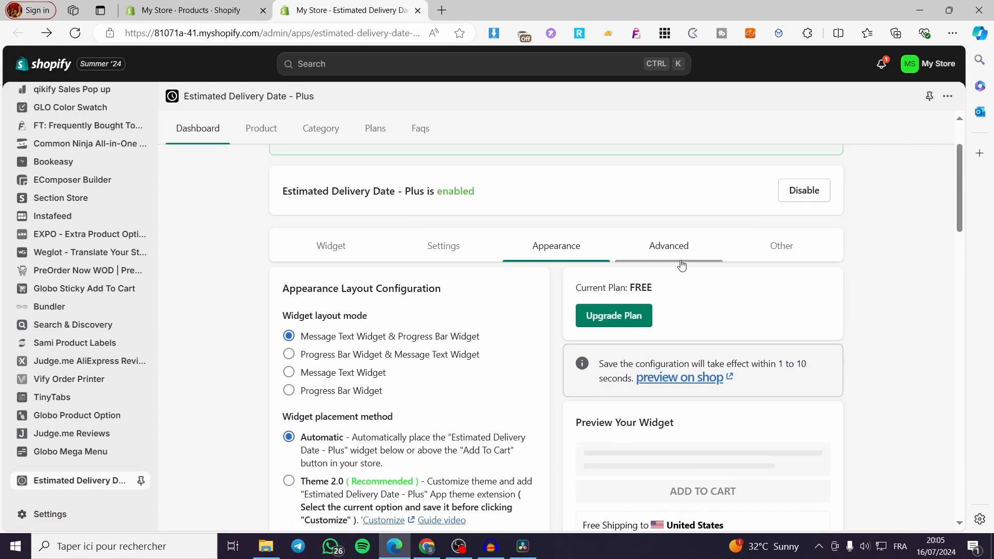
left_click(687, 259)
scroll(399, 333, "down", 5)
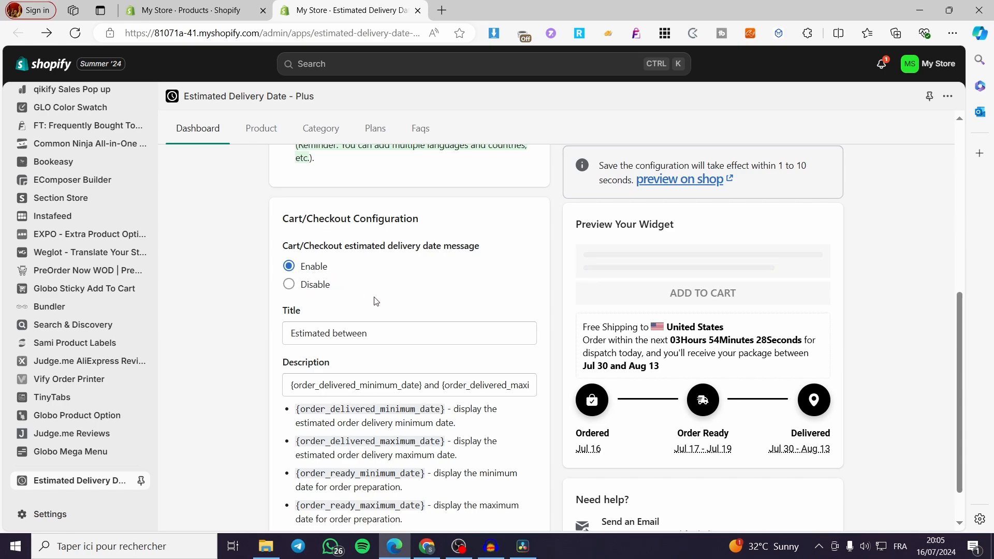
scroll(413, 330, "down", 1)
scroll(725, 198, "up", 8)
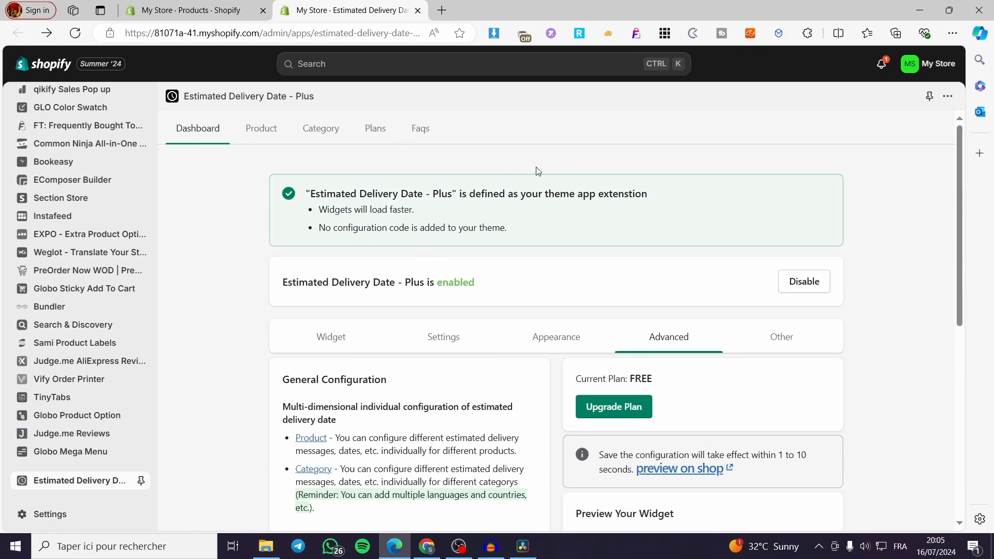
scroll(465, 336, "down", 5)
scroll(586, 366, "up", 5)
Step: Review the app's Other settings on the dashboard
left_click(770, 335)
scroll(391, 337, "down", 4)
scroll(302, 307, "up", 2)
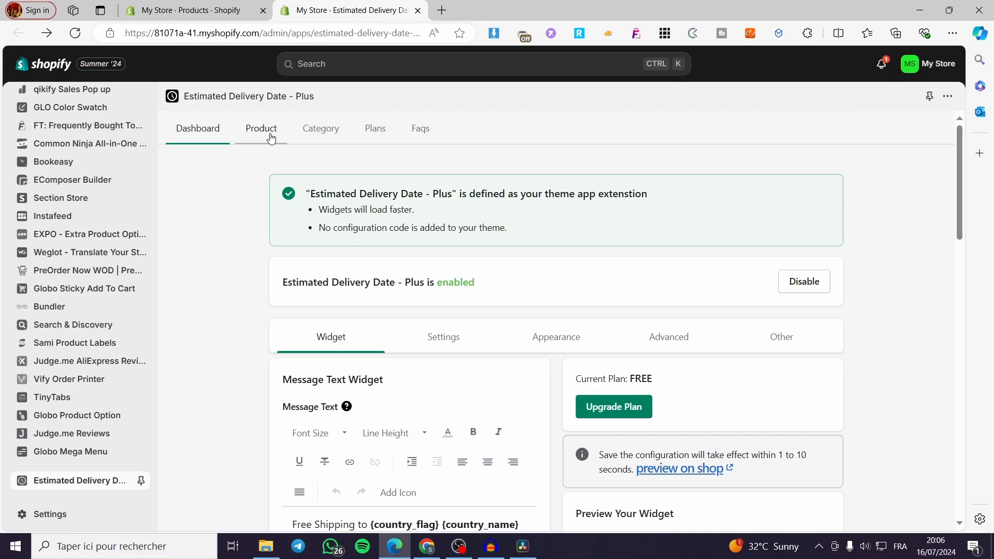
Step: Examine the app's product list, including the delivery days, ready days, add status and the preview and edit options
left_click(270, 138)
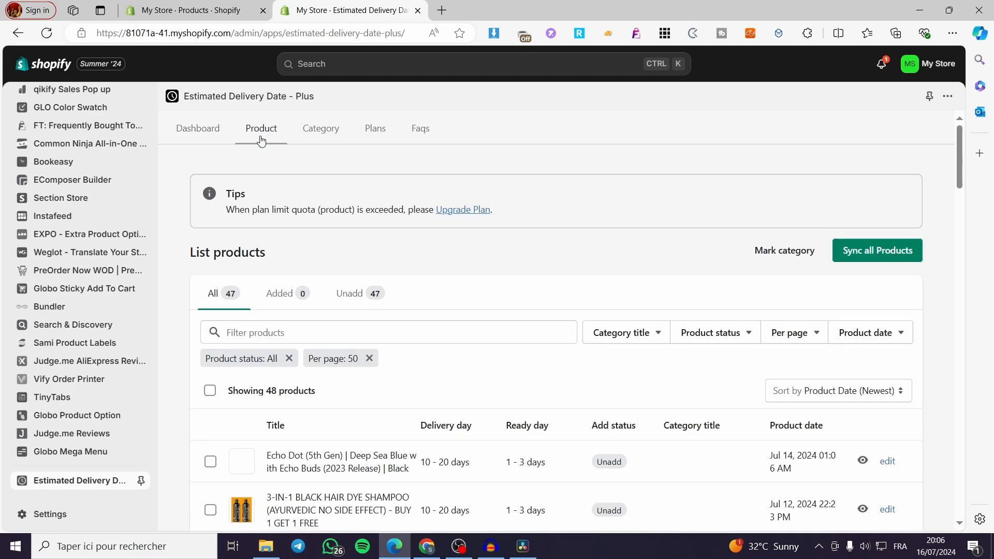
left_click(857, 261)
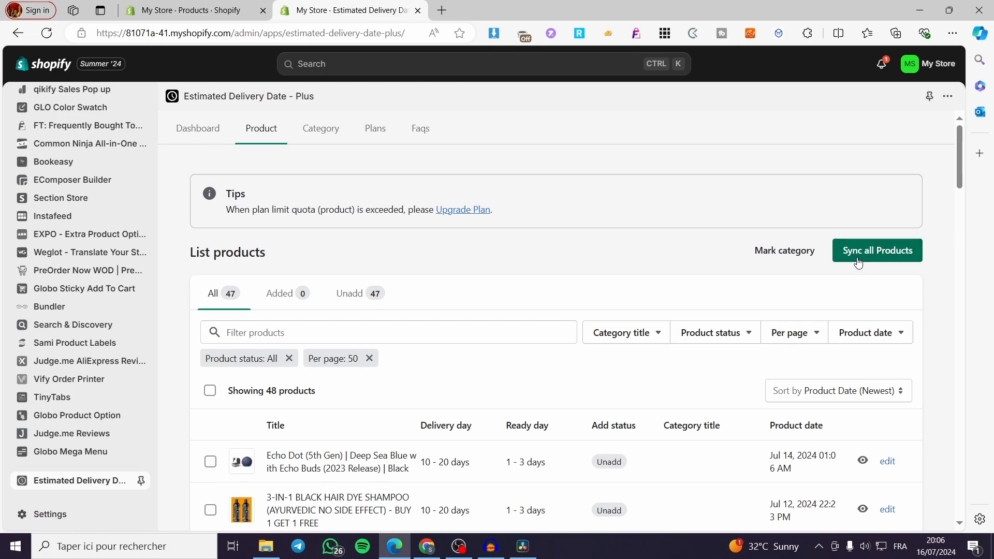
scroll(506, 359, "down", 4)
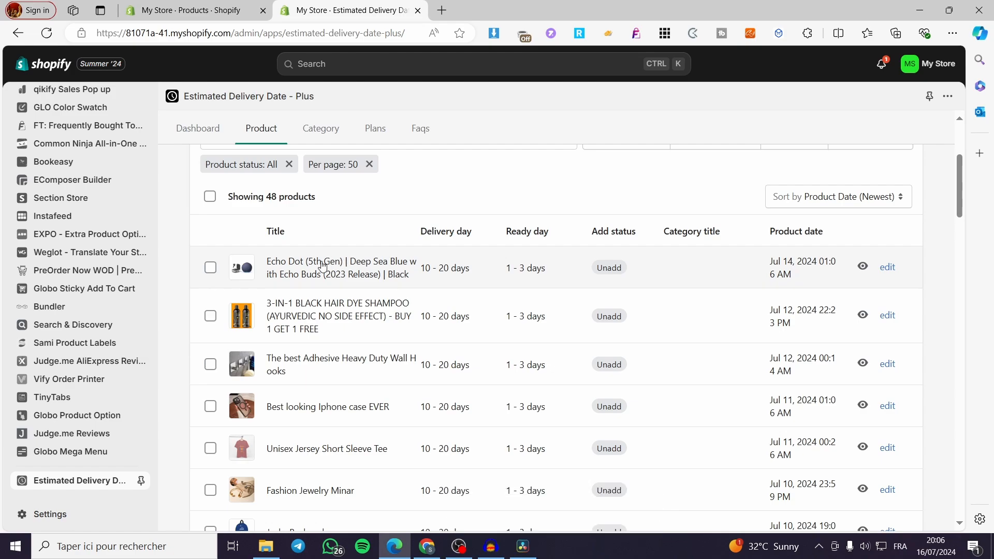
scroll(844, 207, "up", 4)
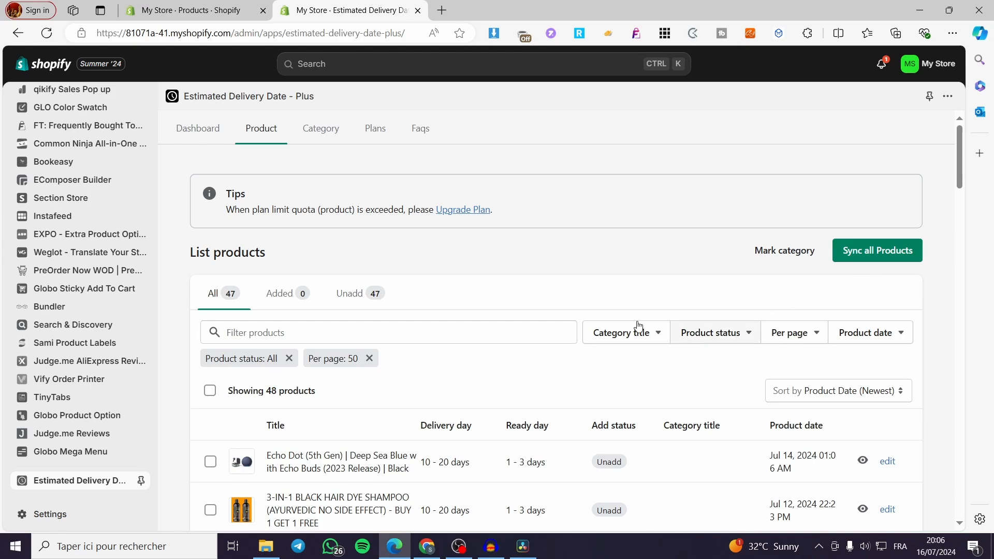
scroll(614, 349, "down", 1)
scroll(673, 344, "down", 5)
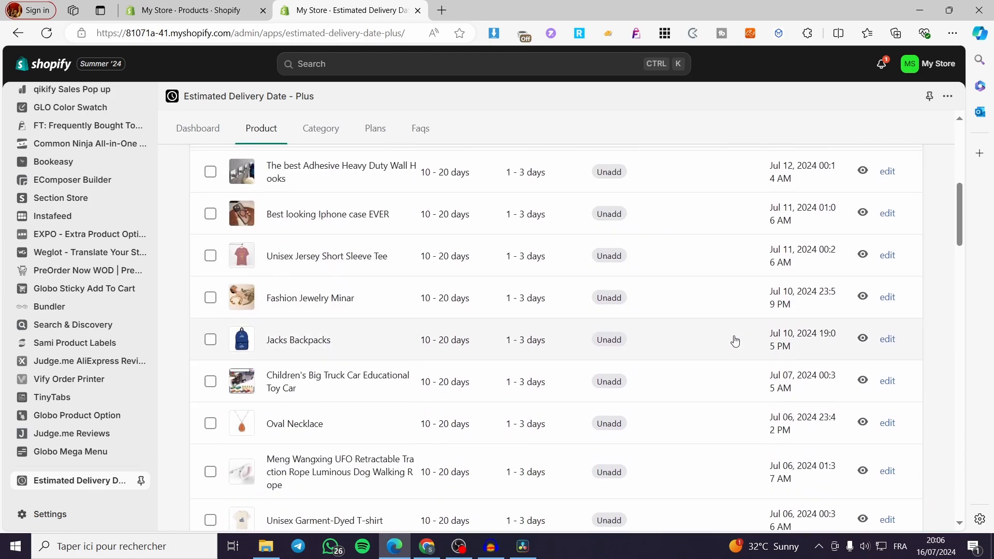
scroll(457, 317, "down", 2)
scroll(654, 319, "up", 8)
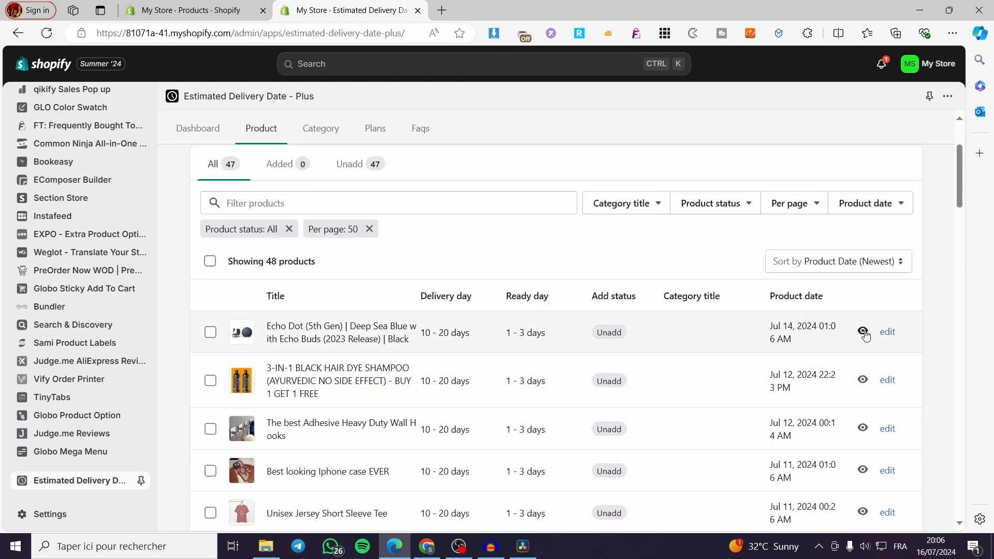
scroll(594, 406, "down", 1)
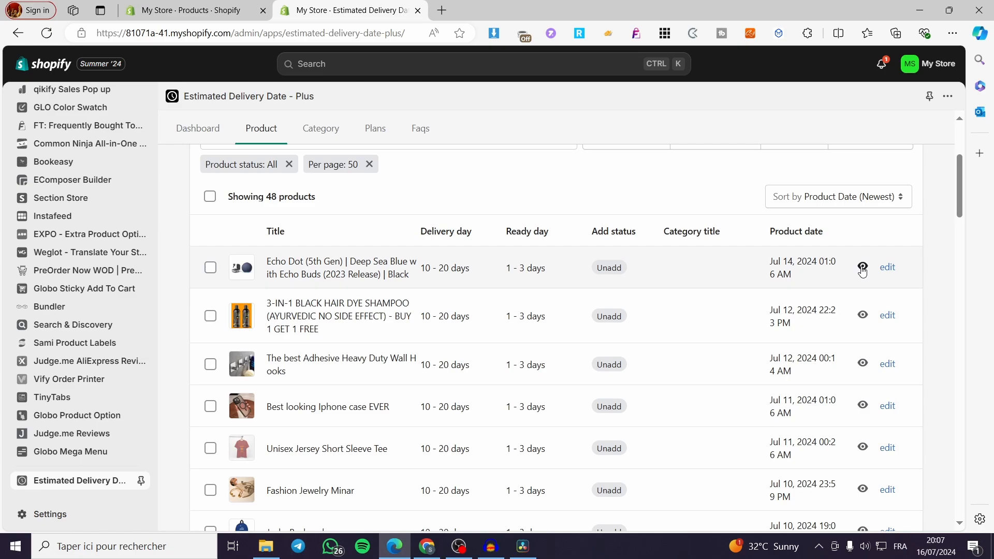
Step: Preview the Echo Dot (5th Gen) product in the online store, check its delivery date widget and progress bar, and close the preview
left_click(862, 267)
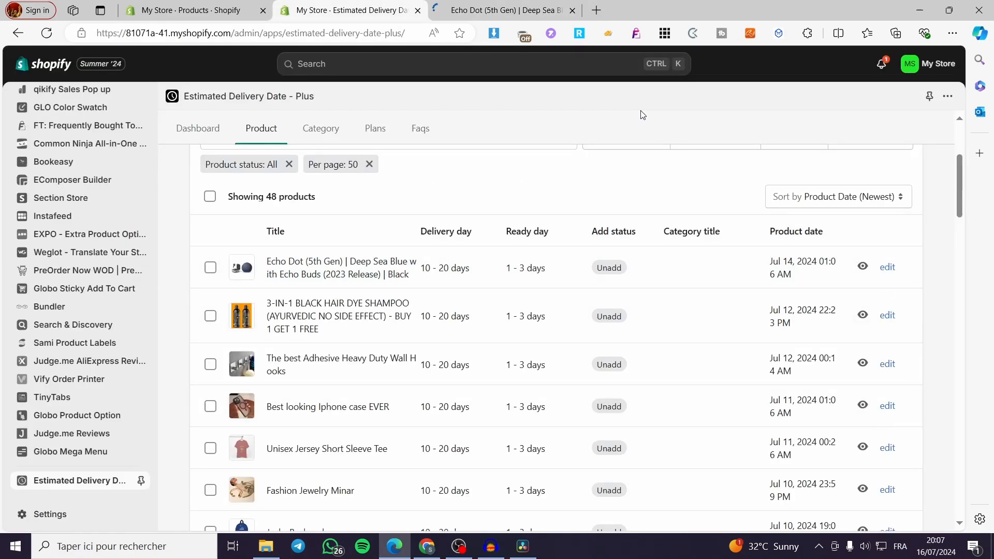
left_click(513, 7)
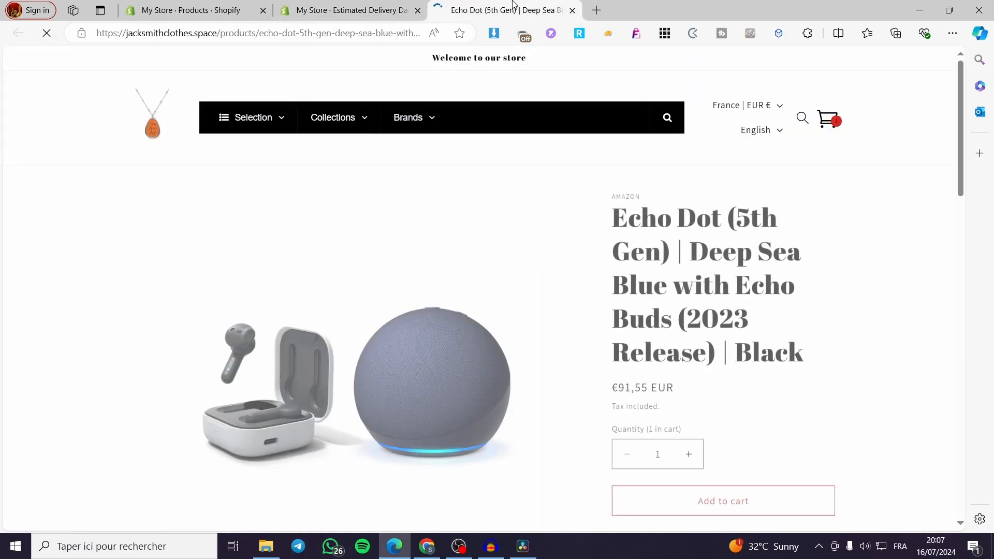
mouse_move(405, 143)
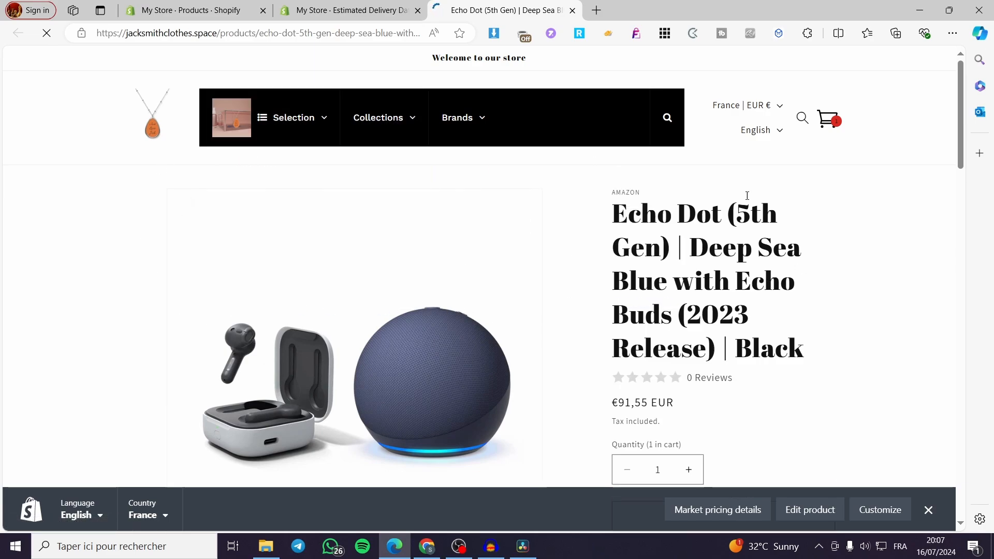
scroll(761, 226, "down", 1)
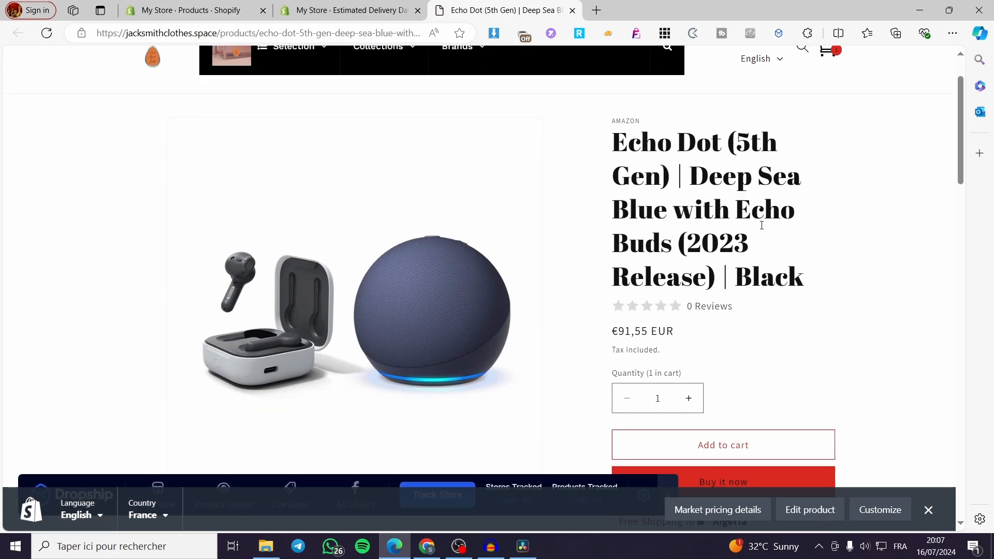
scroll(761, 226, "down", 4)
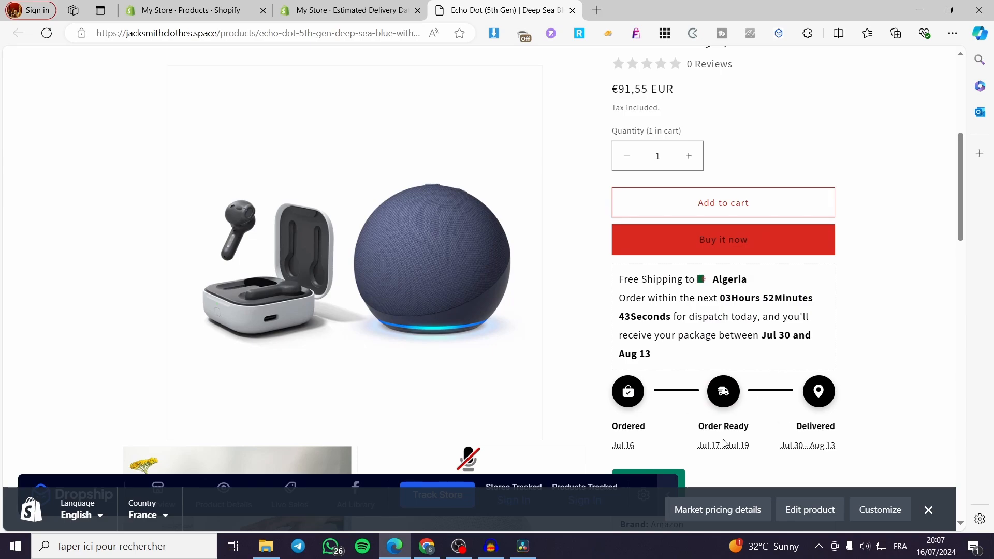
left_click(928, 510)
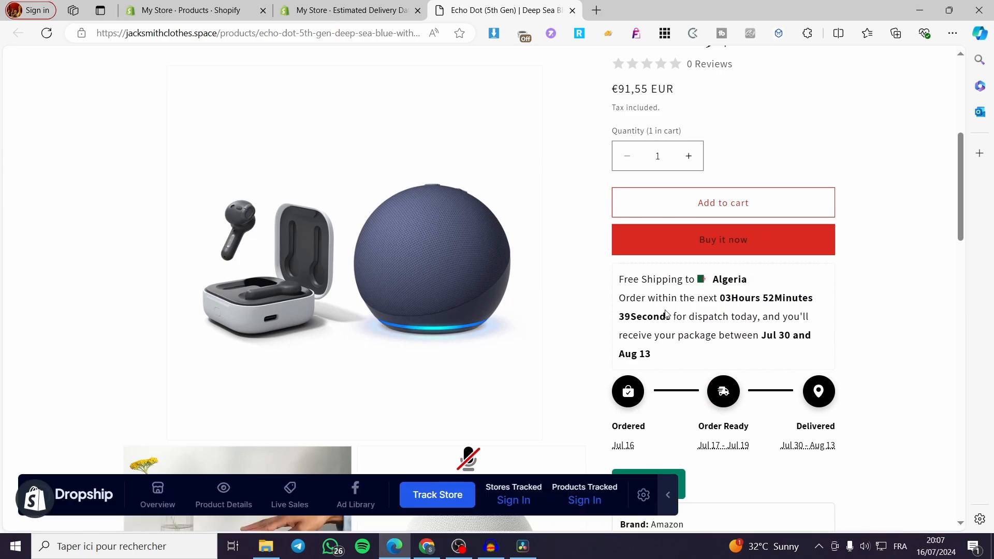
scroll(677, 352, "down", 1)
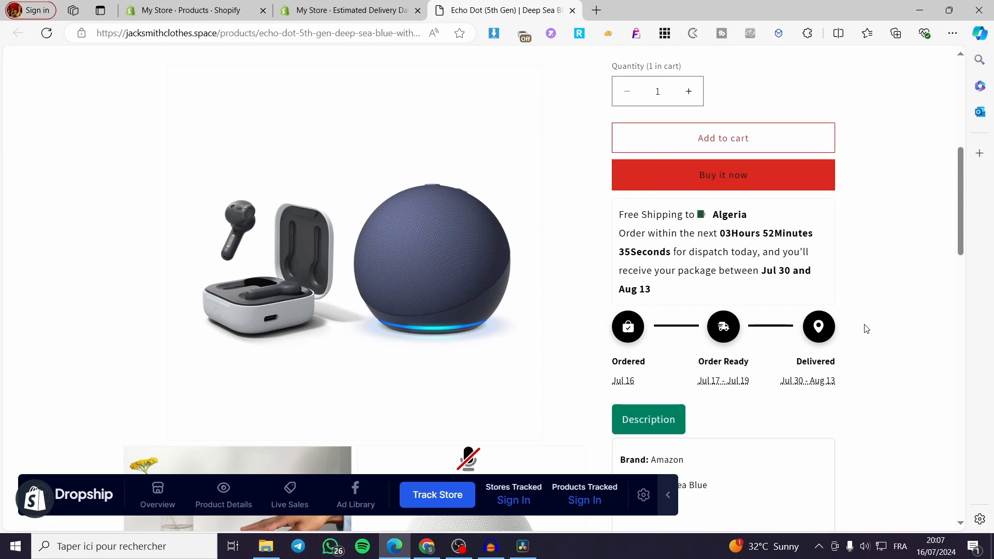
scroll(746, 409, "down", 3)
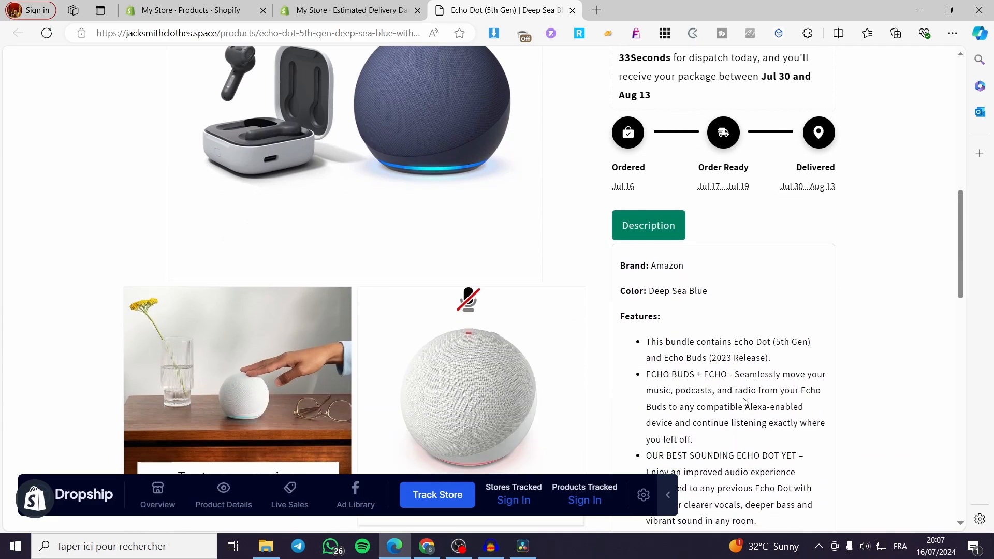
scroll(505, 335, "up", 5)
left_click(572, 10)
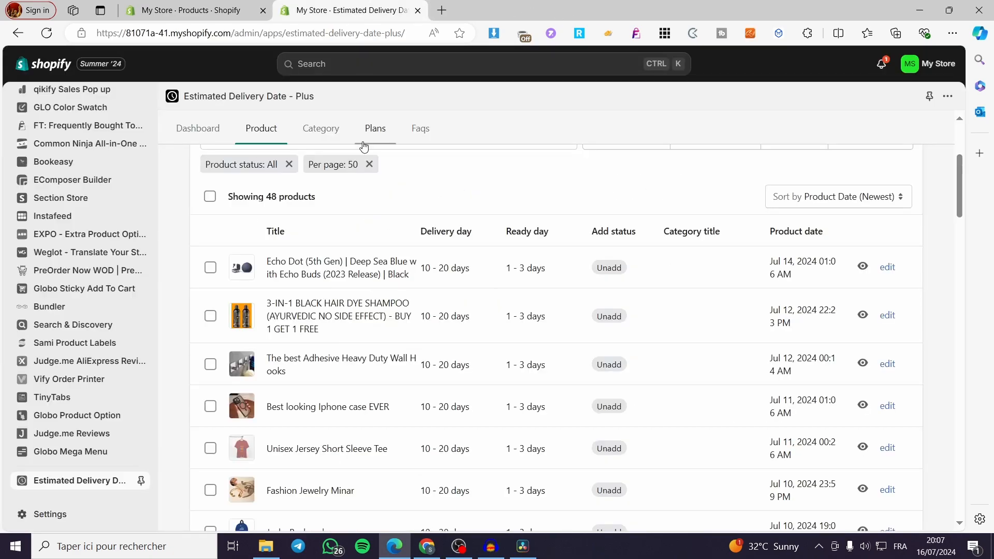
Step: Review the app's category list and compare the features of the FREE, BASIC and PRO plans
left_click(320, 129)
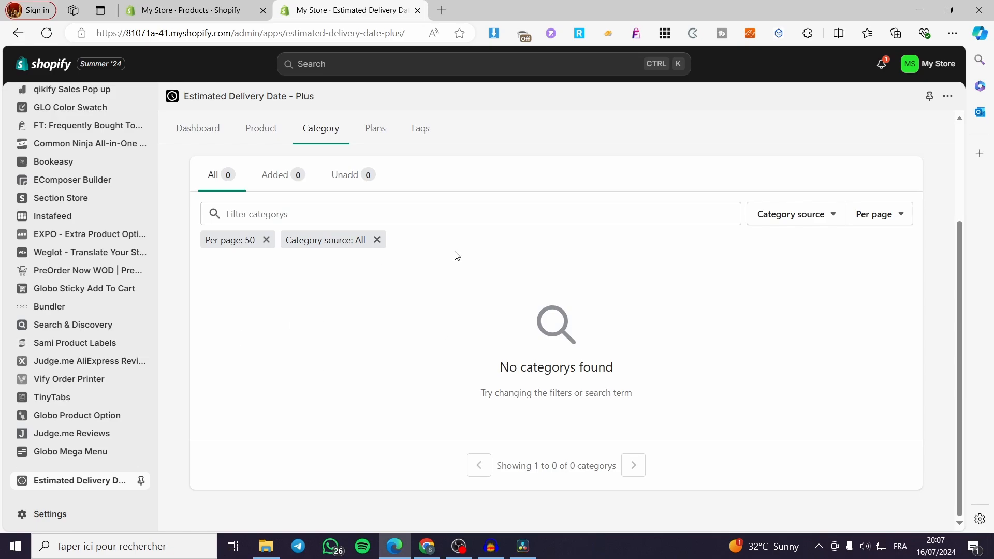
left_click(376, 135)
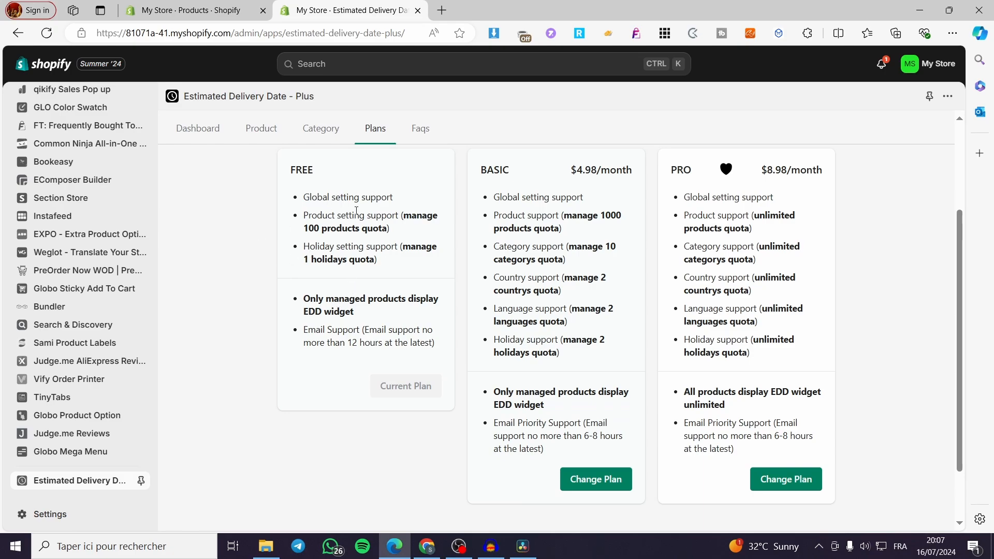
left_click_drag(393, 193, 280, 198)
left_click(399, 224)
Step: Return to the app dashboard to look over the widget settings, and pin Estimated Delivery Date - Plus to the Shopify navigation
left_click(215, 129)
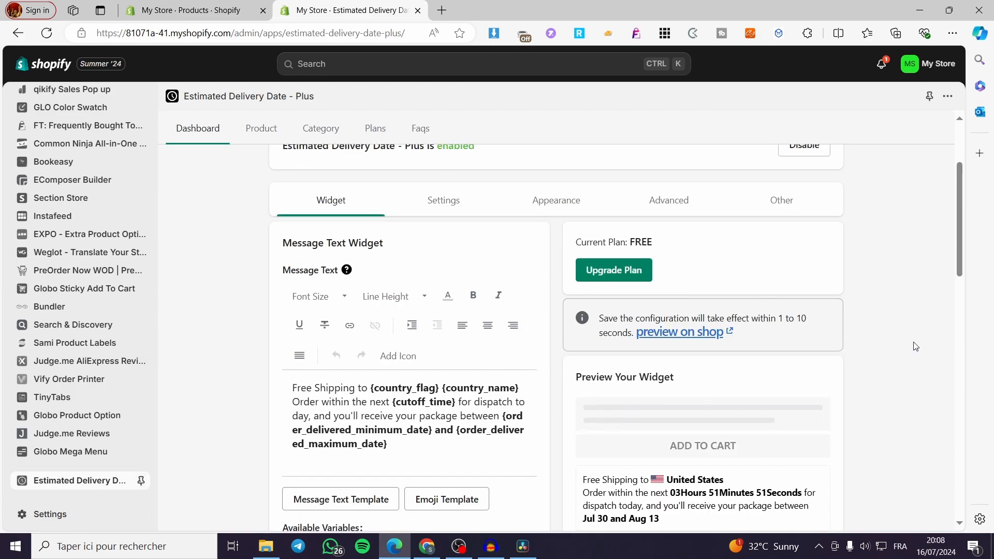
scroll(896, 333, "down", 7)
scroll(464, 301, "down", 10)
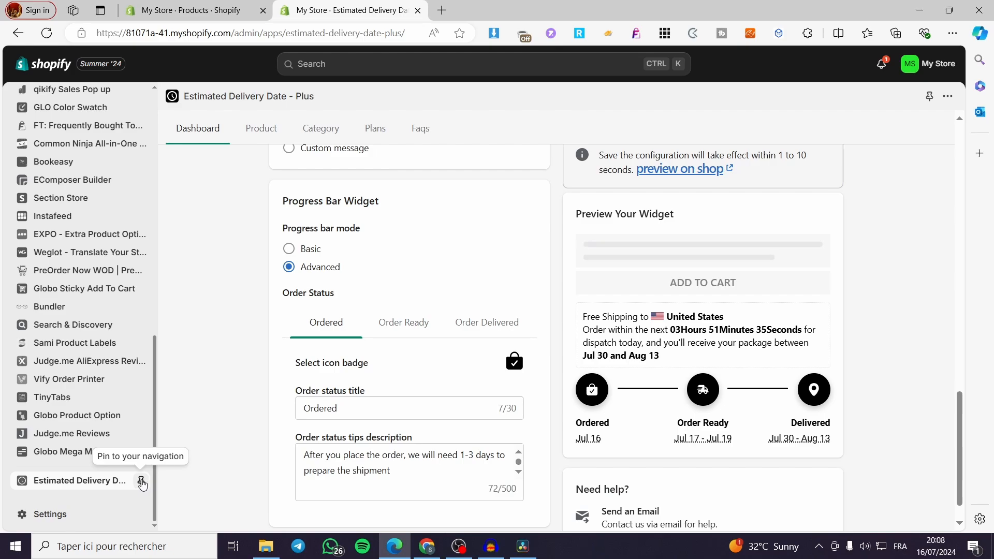
left_click(141, 482)
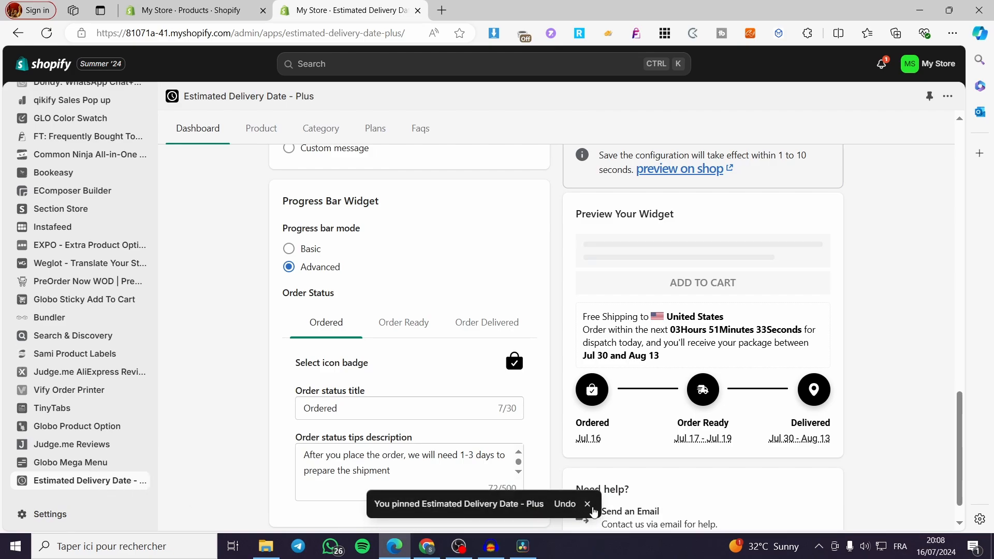
Step: Open store previews of the wall hooks, iPhone case and jersey T-shirt products, and check the delivery date widget on the iPhone case page
left_click(262, 129)
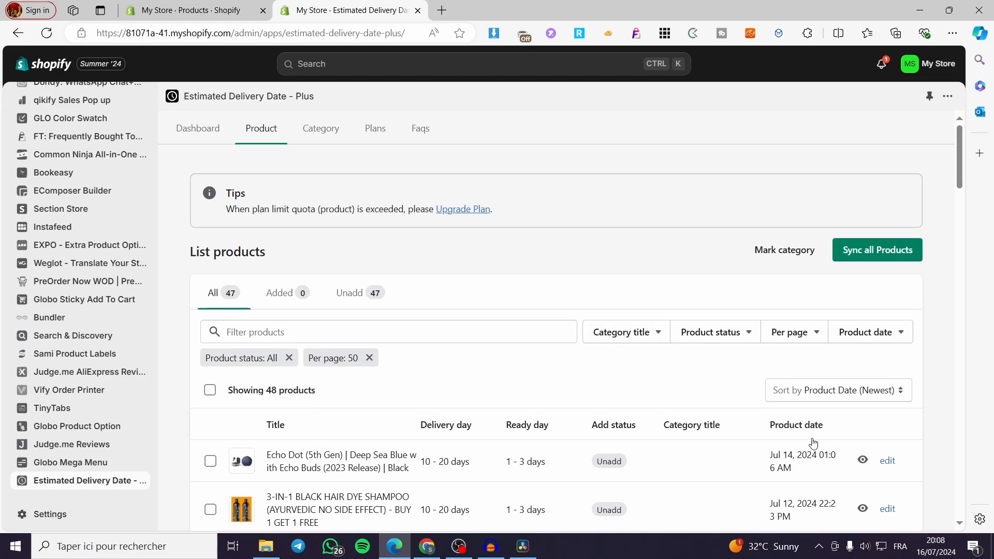
scroll(825, 407, "down", 4)
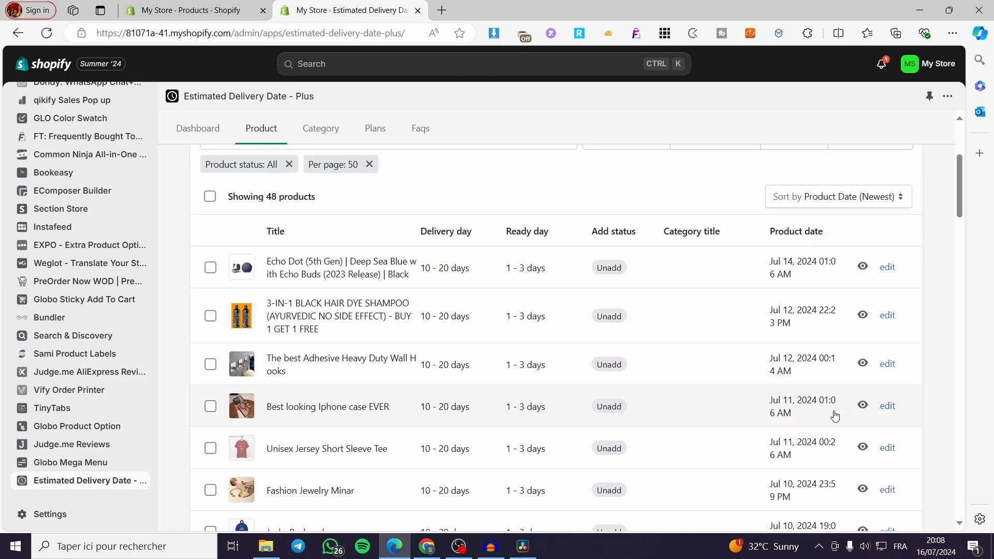
left_click(862, 364)
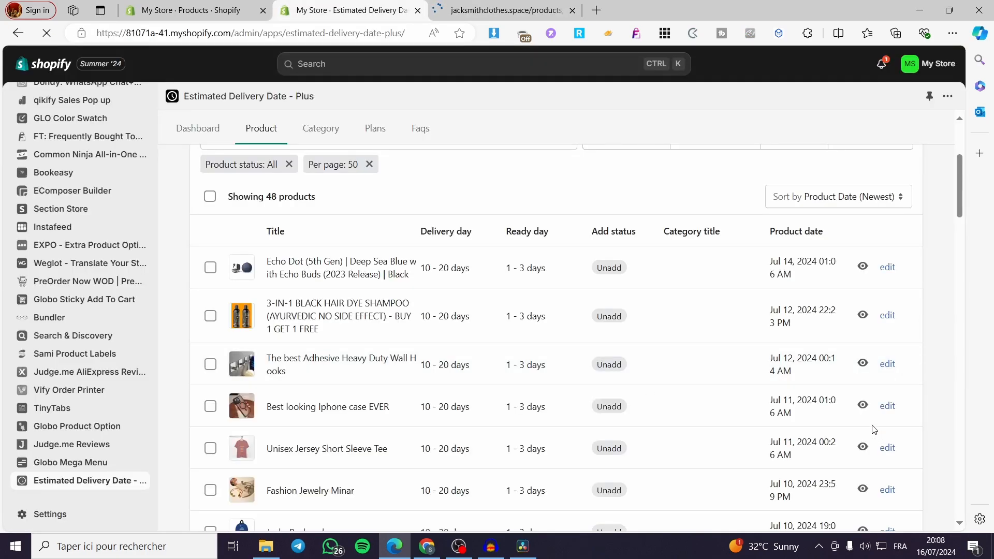
left_click(862, 406)
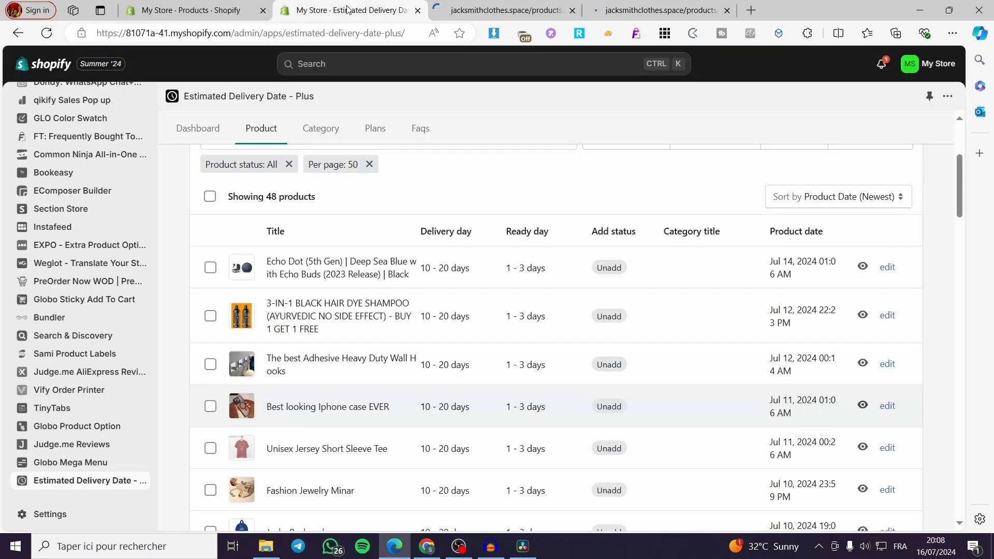
left_click(863, 448)
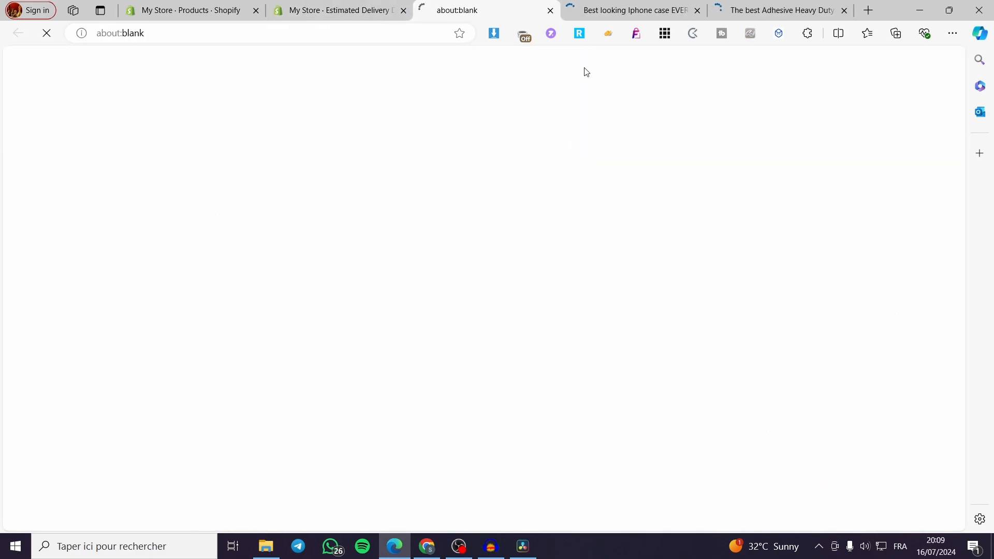
left_click(629, 10)
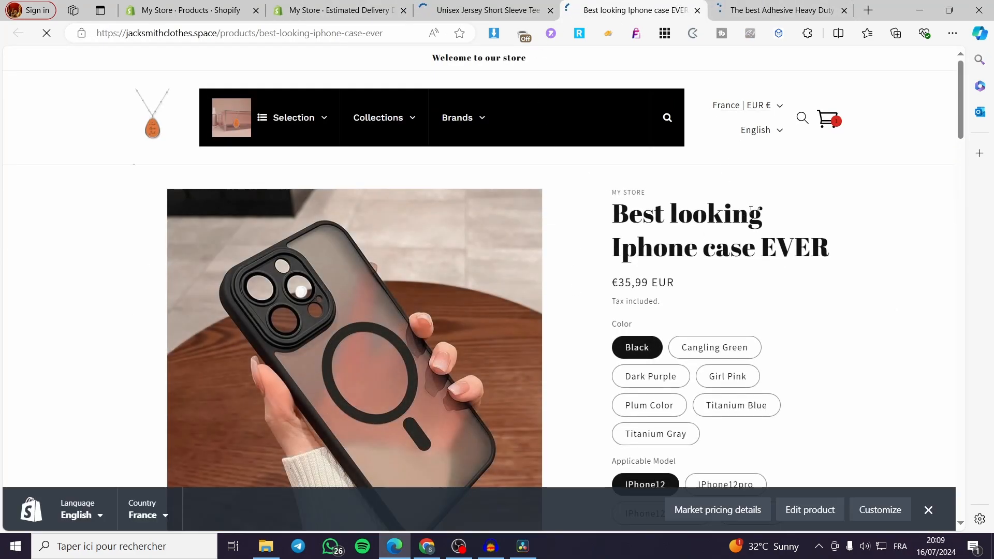
scroll(751, 212, "down", 10)
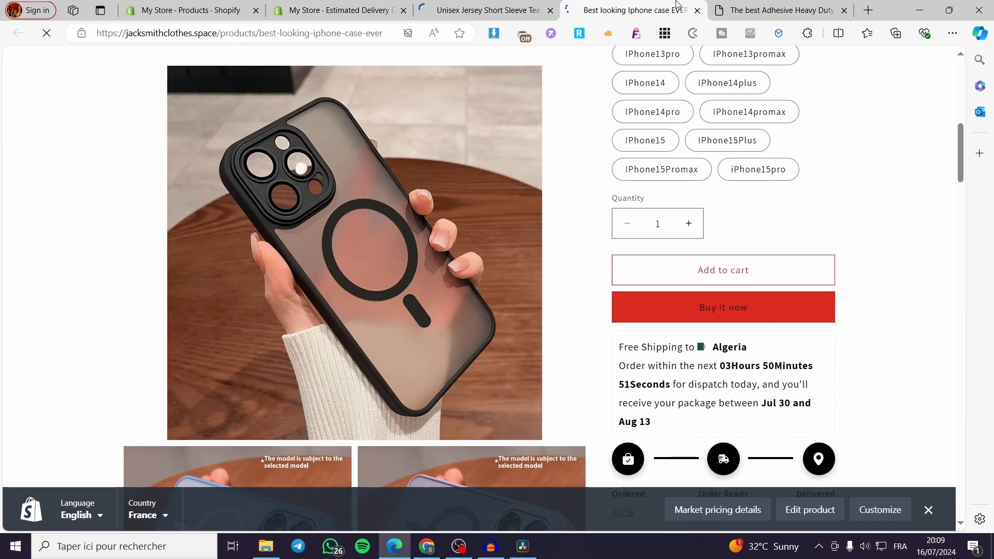
Step: Check the delivery date message and progress bar on the Adhesive Heavy Duty Wall Hooks page, dismissing the store preview bar
left_click(735, 4)
scroll(592, 413, "down", 9)
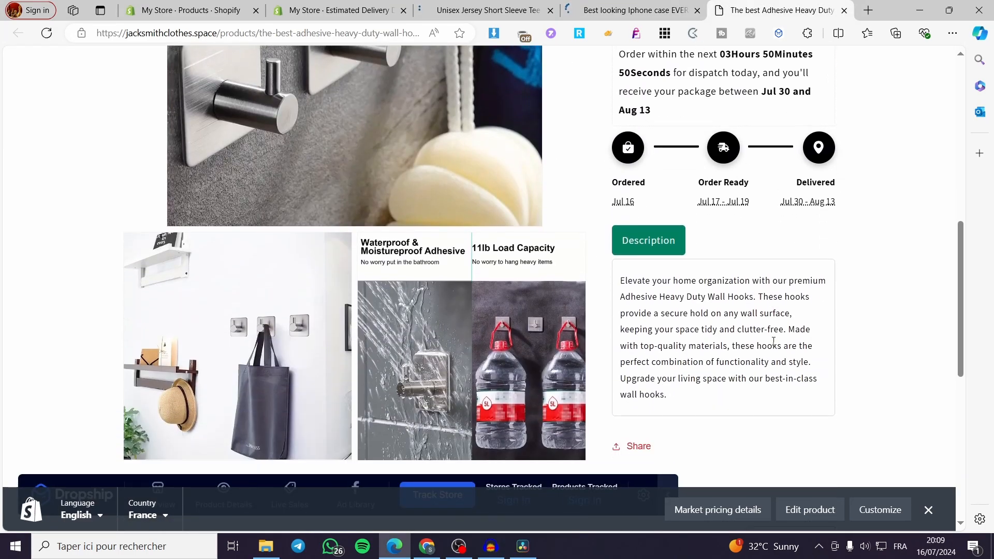
scroll(773, 341, "up", 1)
scroll(773, 341, "down", 1)
scroll(609, 323, "up", 1)
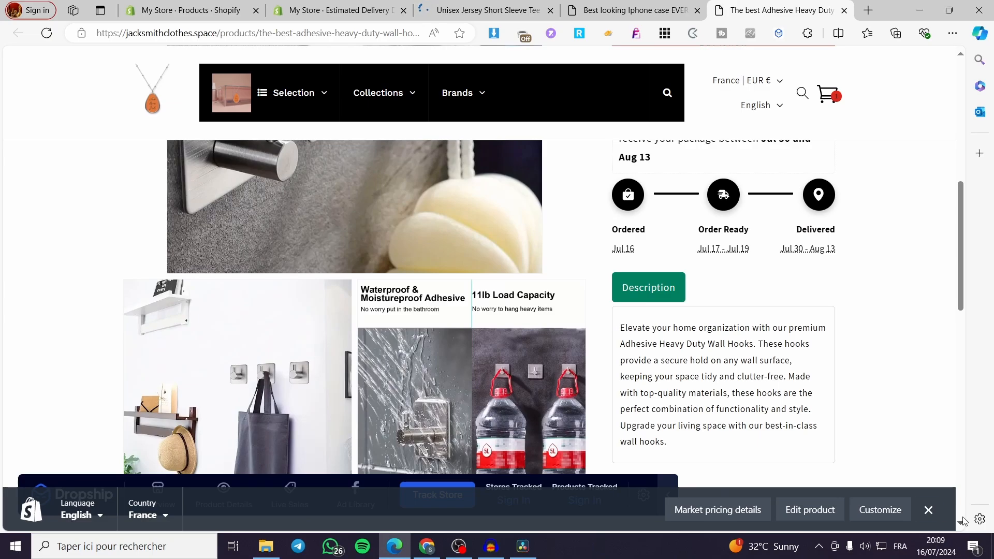
left_click(927, 510)
scroll(735, 389, "down", 1)
scroll(739, 389, "up", 3)
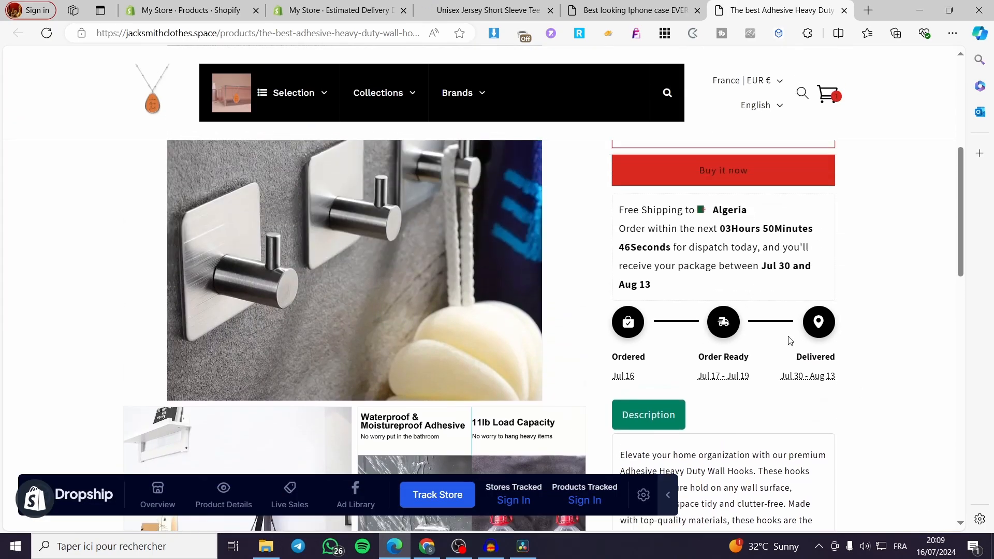
Step: Check the delivery date message and progress bar on the Unisex Jersey Short Sleeve Tee page, dismissing the store preview bar and collapsing the Dropship toolbar
left_click(495, 5)
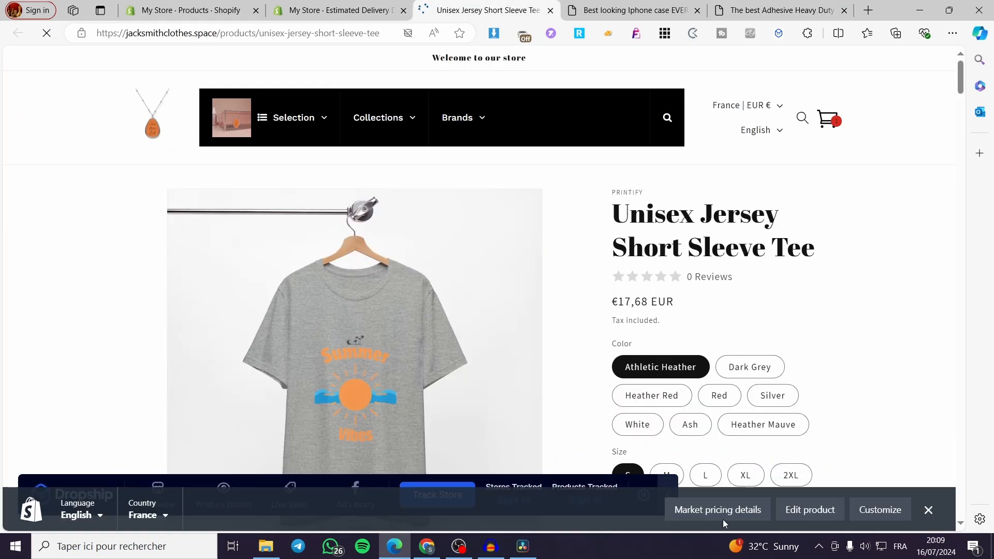
left_click(937, 517)
scroll(845, 390, "down", 6)
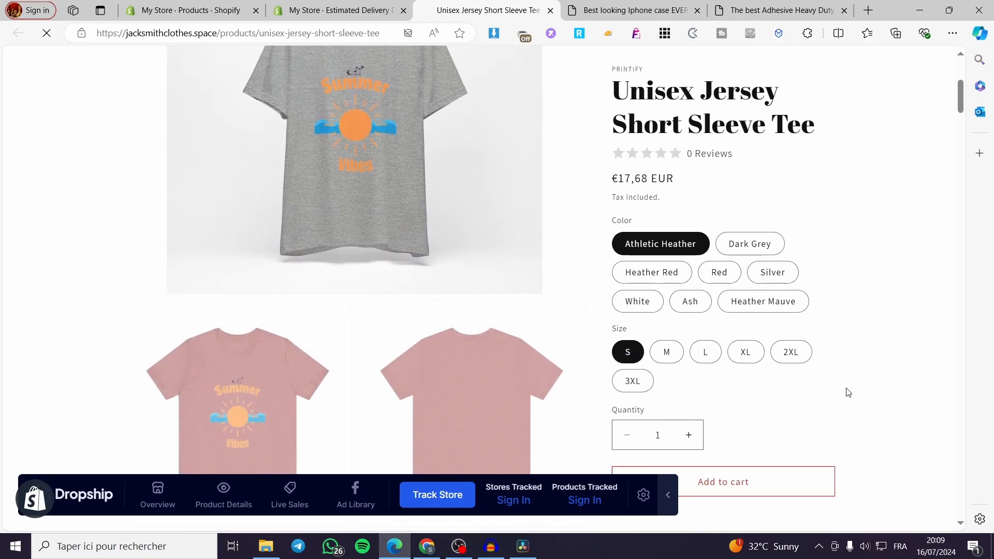
scroll(766, 411, "down", 5)
left_click_drag(962, 179, 964, 427)
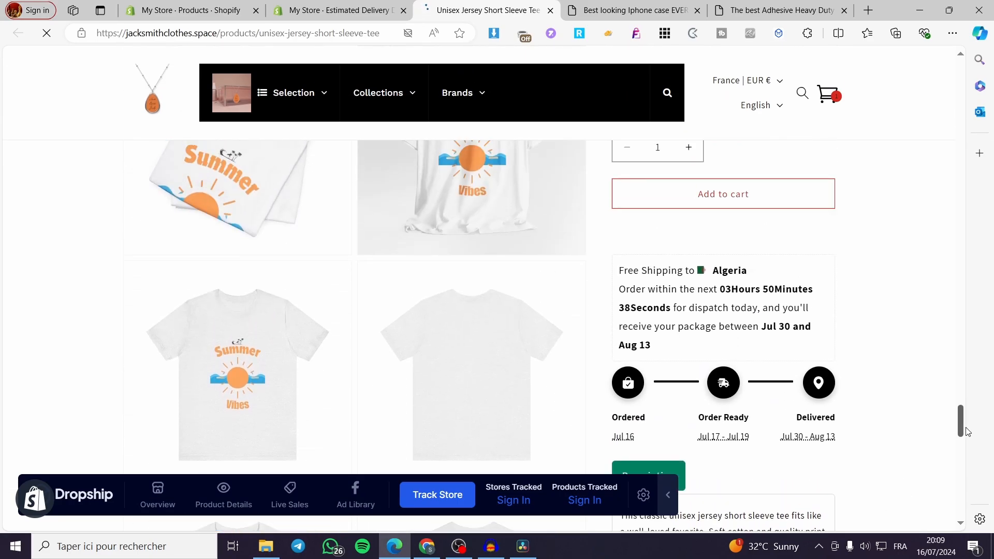
scroll(727, 365, "down", 3)
left_click(668, 495)
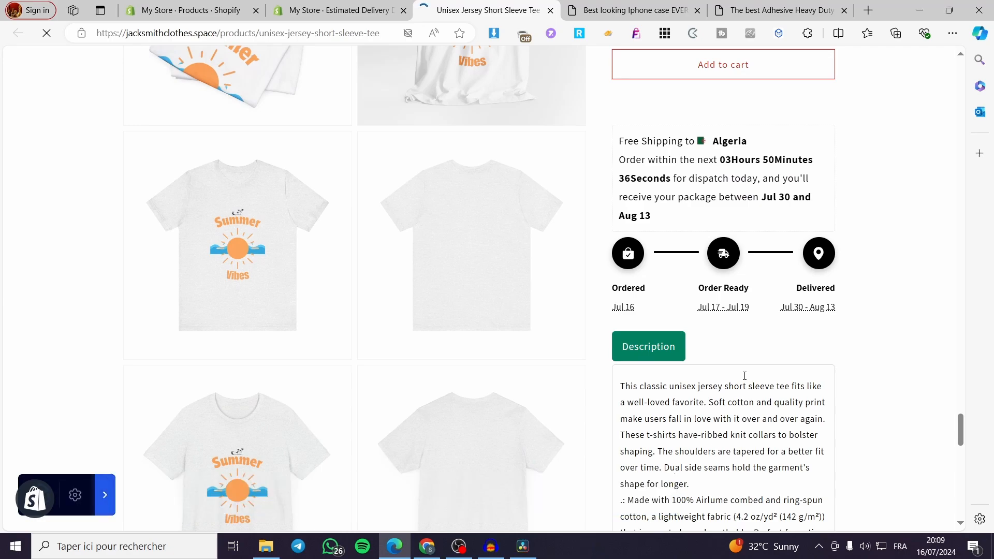
Step: Look back over the tee's product options, and revisit the iPhone case and wall hooks pages to compare their delivery date widgets
scroll(340, 273, "up", 6)
scroll(340, 273, "up", 5)
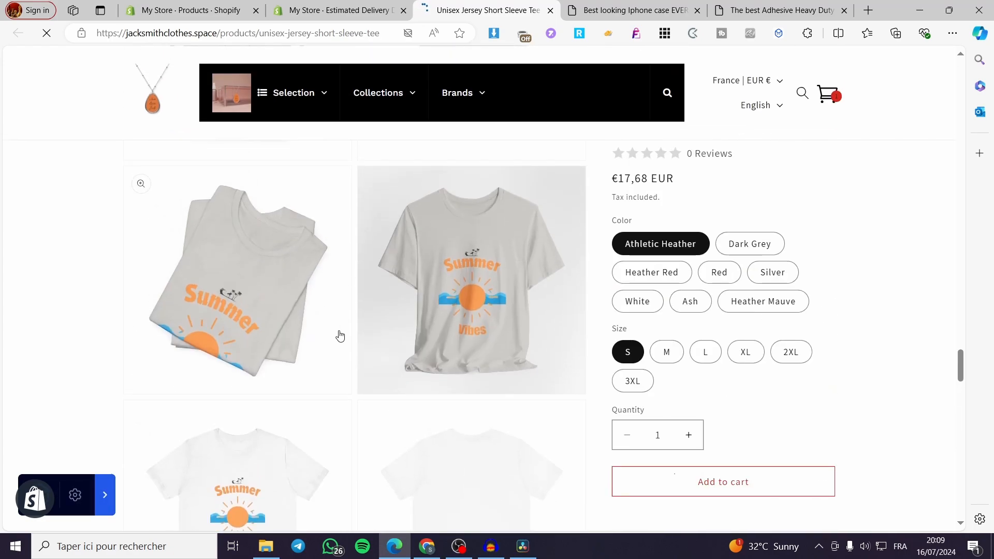
scroll(339, 336, "up", 5)
key("ctrl+Tab")
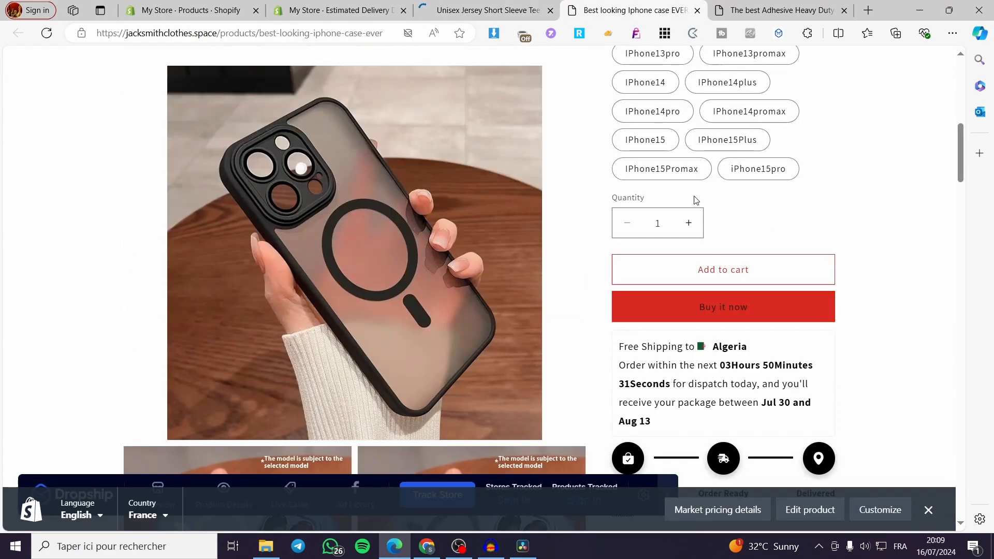
key("ctrl+Tab")
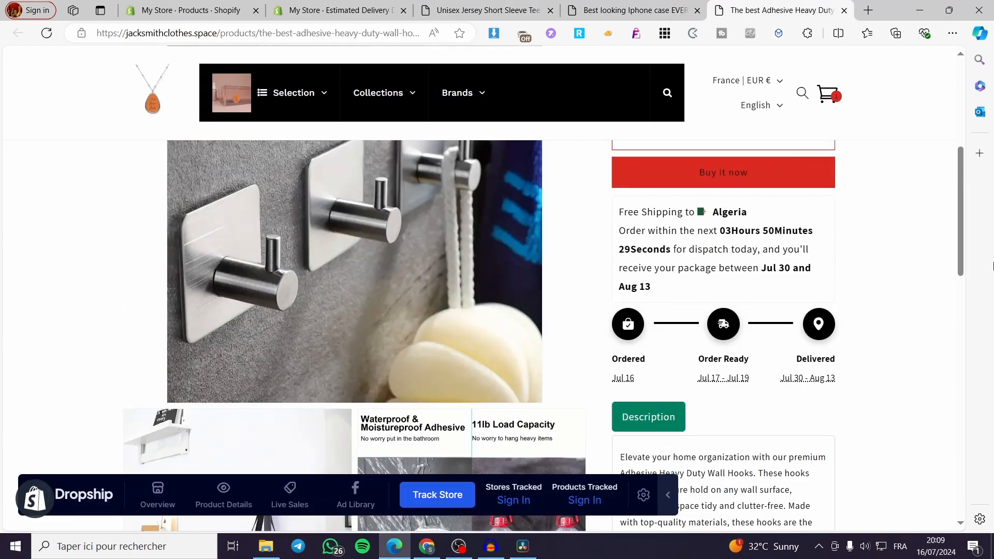